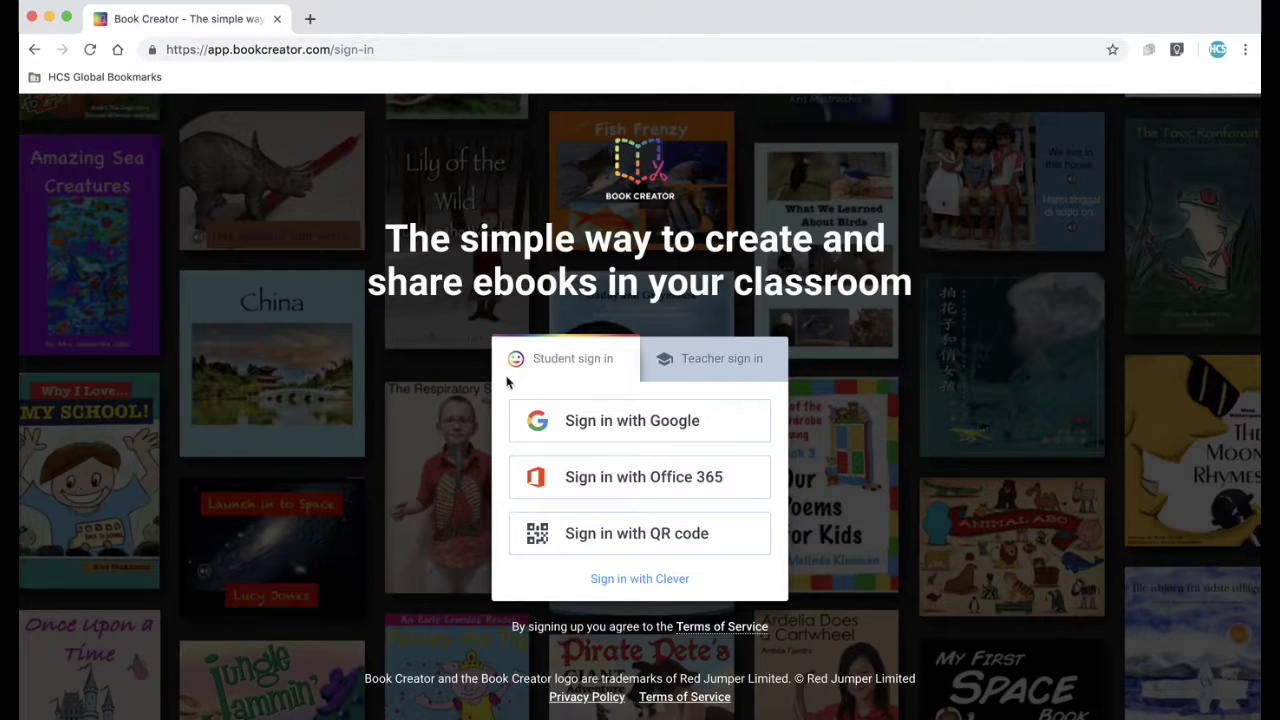
Sign in as a teacher with the classroom Google account and name the library 'DearDIS Books!'
{"action": "left_click", "coordinate": [705, 373]}
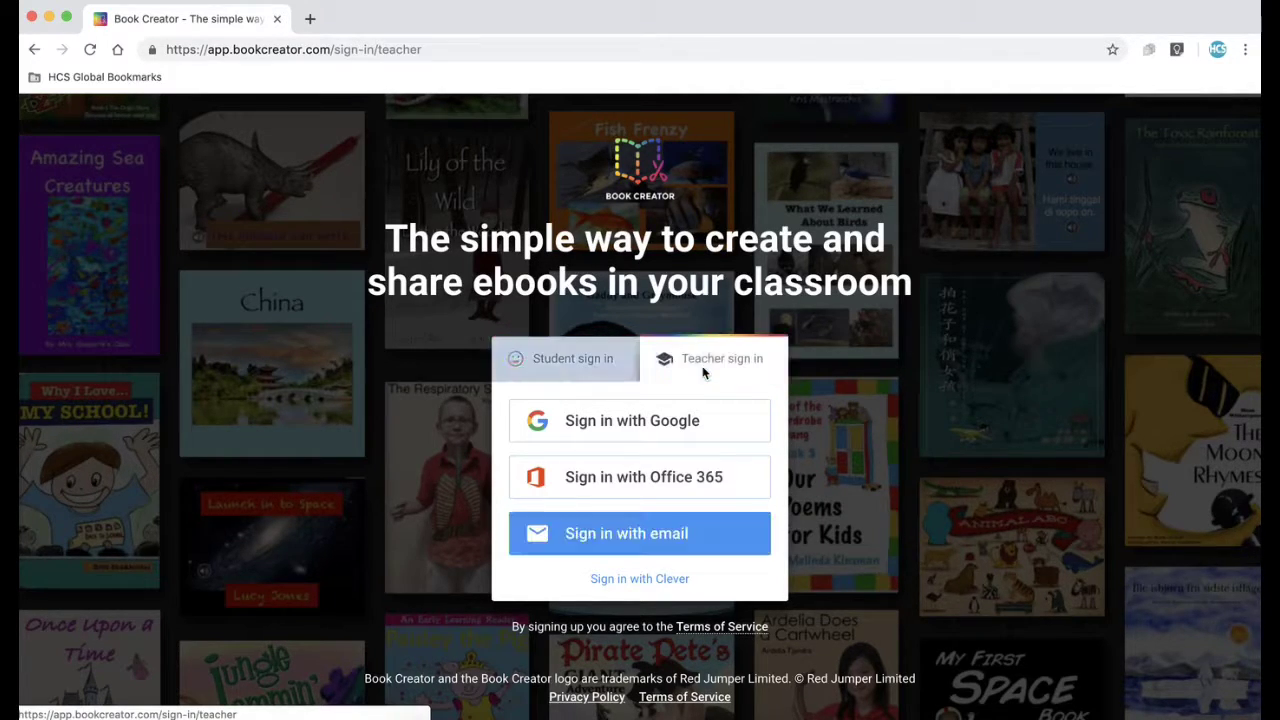
{"action": "left_click", "coordinate": [684, 435]}
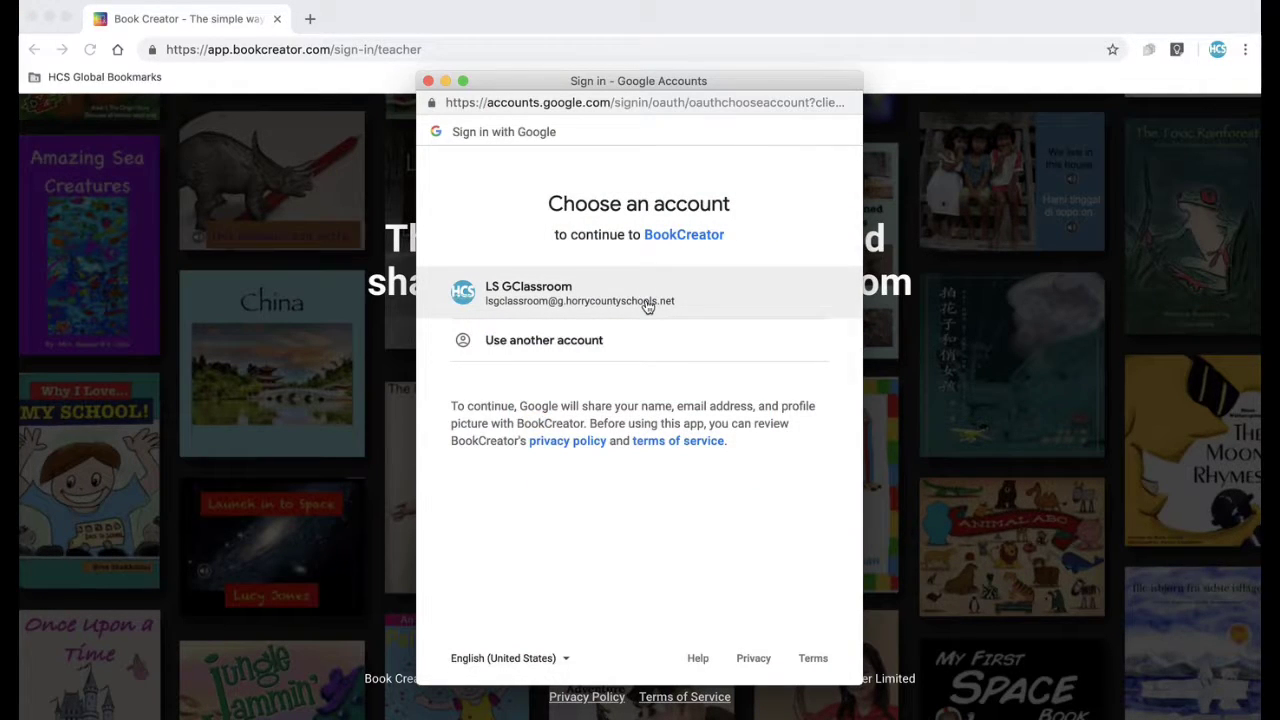
{"action": "left_click", "coordinate": [718, 303]}
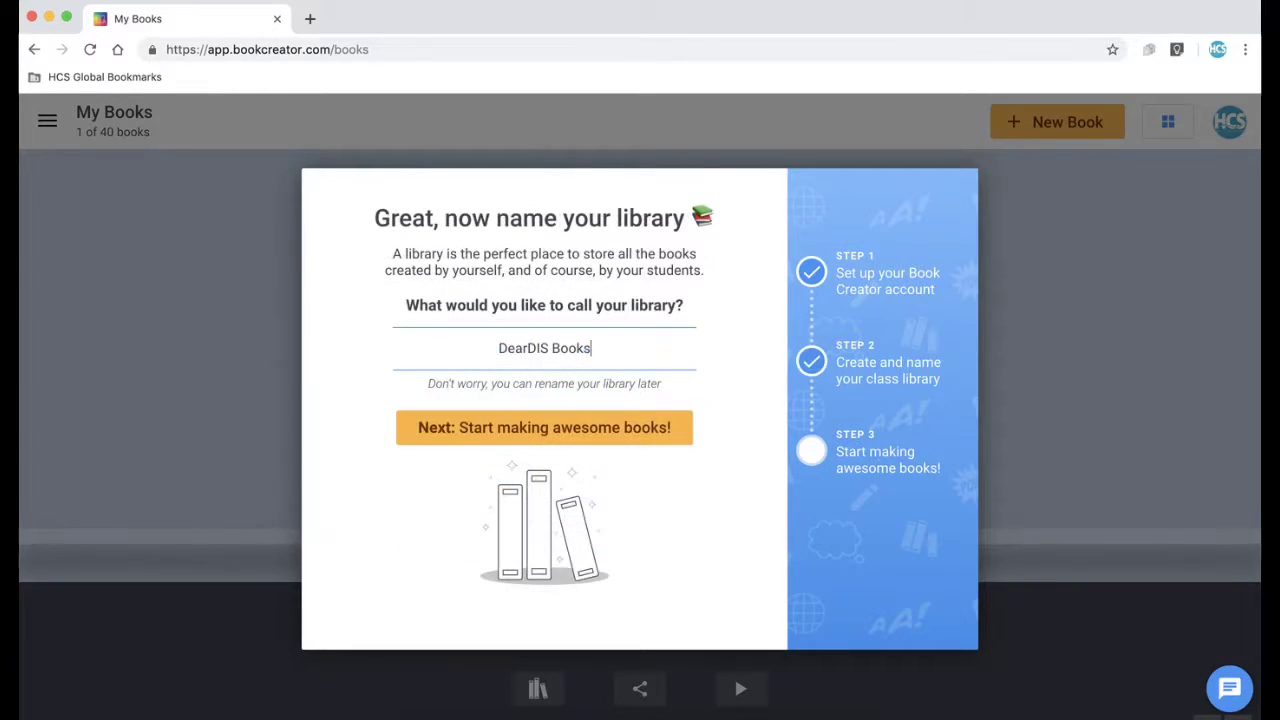
{"action": "type", "text": "!"}
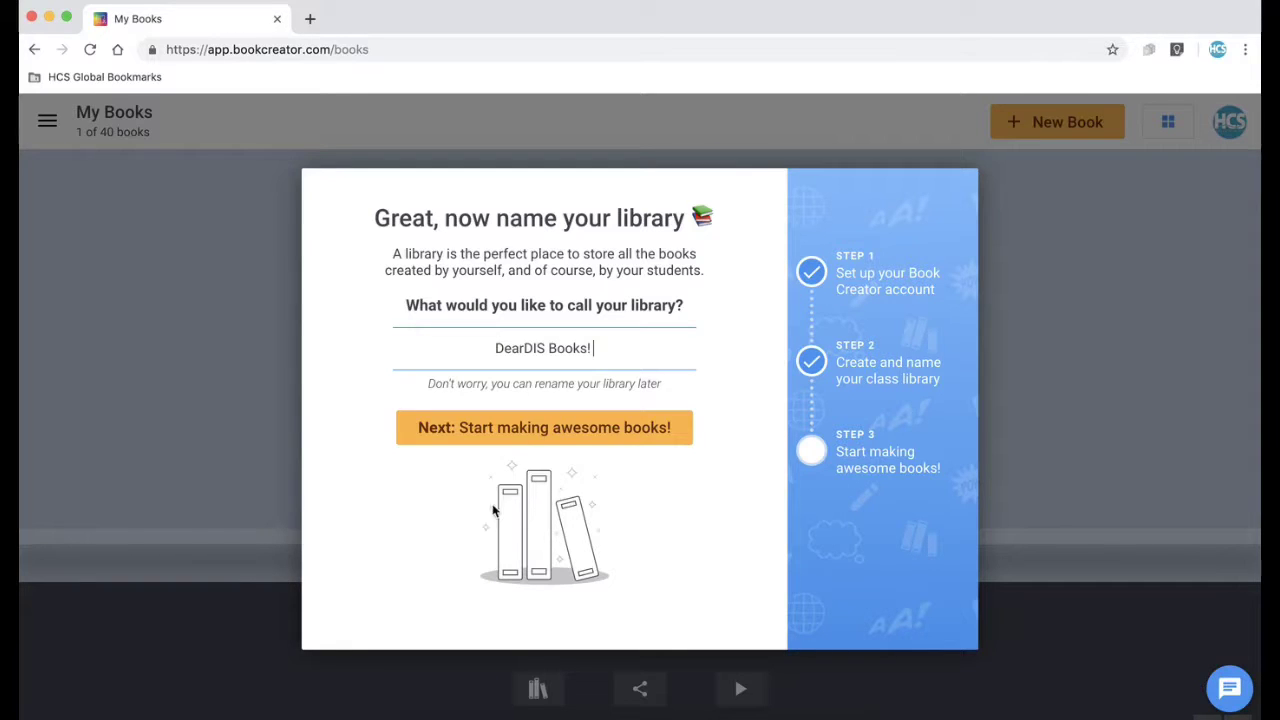
{"action": "left_click", "coordinate": [520, 432]}
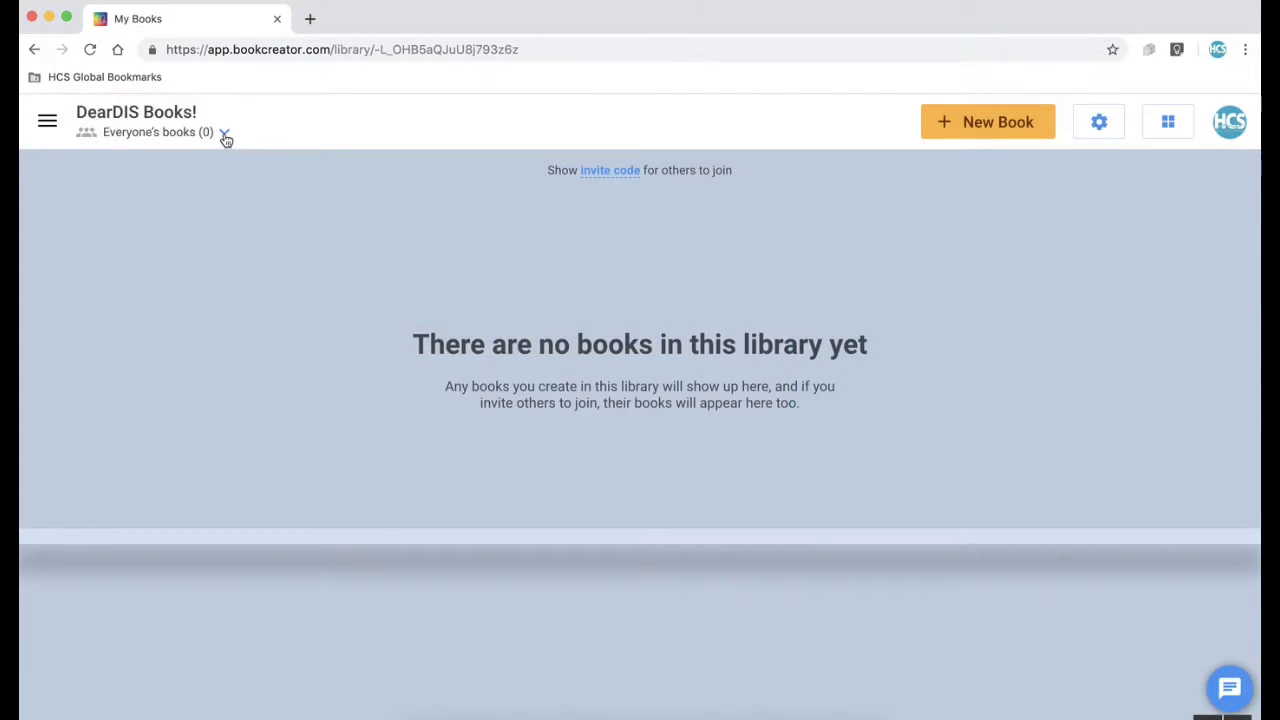
Filter to my own books, browse My Books, then show the DearDIS Books! invite code
{"action": "left_click", "coordinate": [223, 134]}
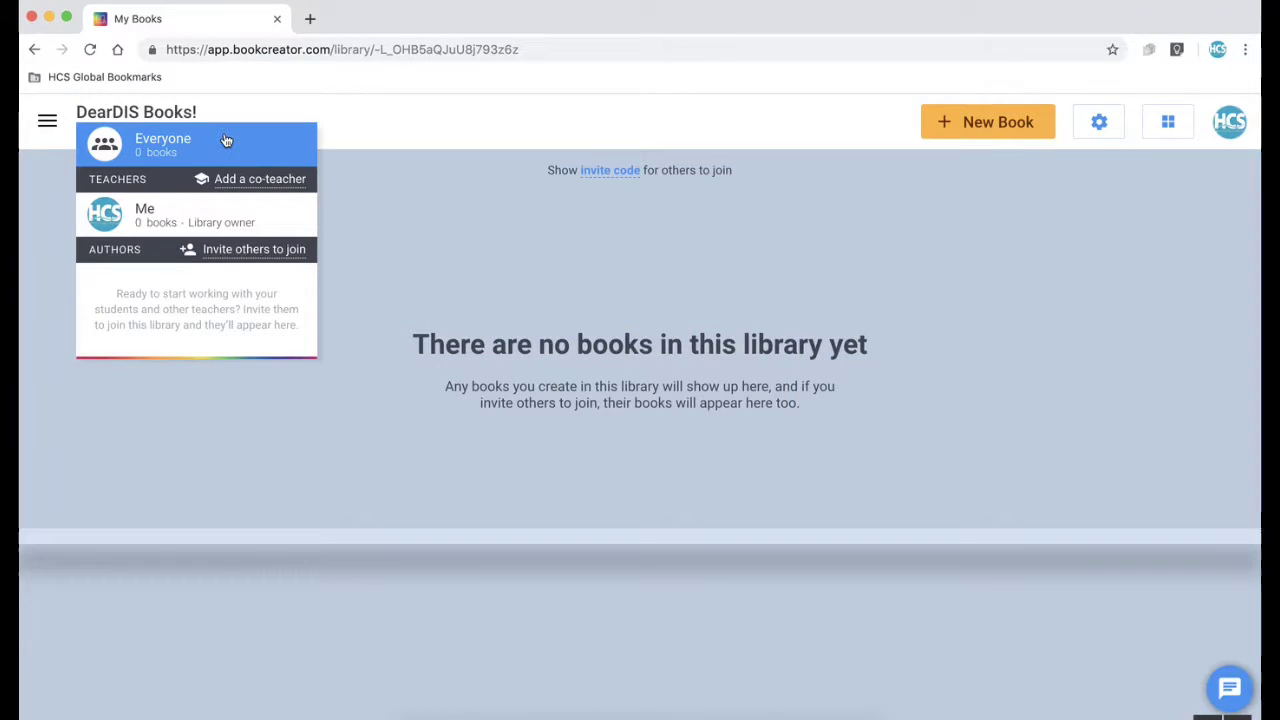
{"action": "left_click", "coordinate": [220, 222]}
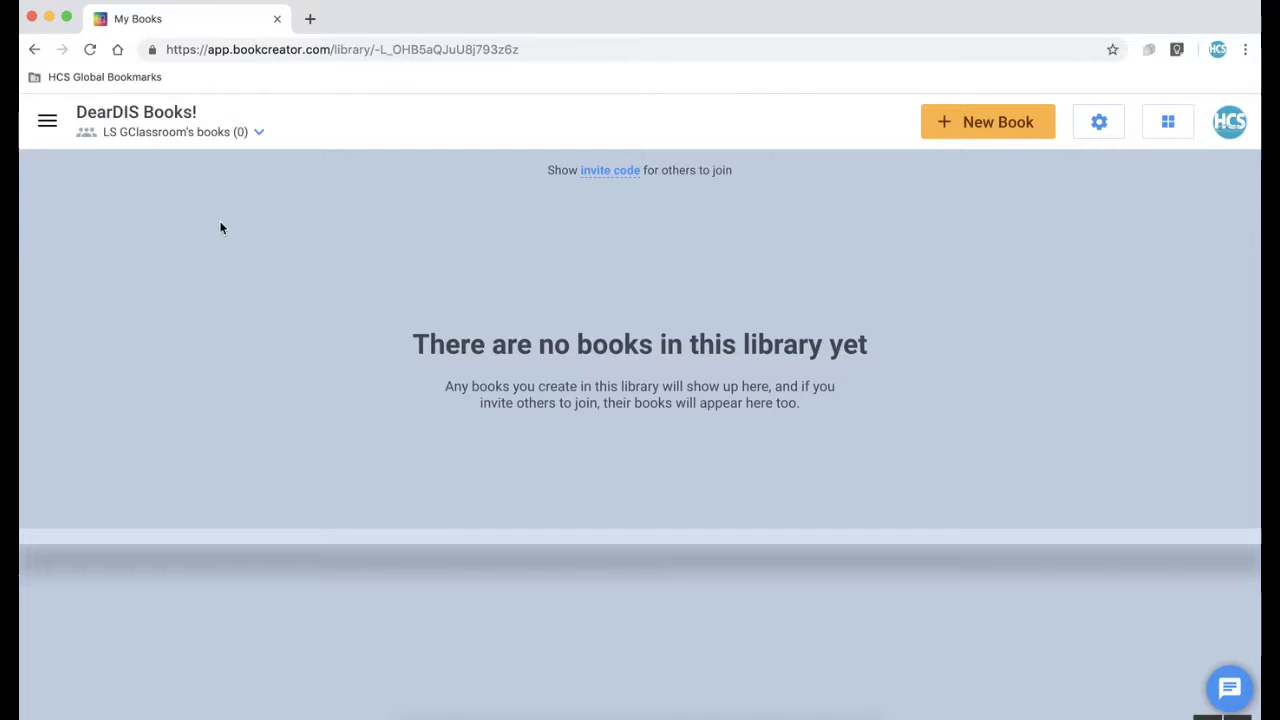
{"action": "left_click", "coordinate": [48, 124]}
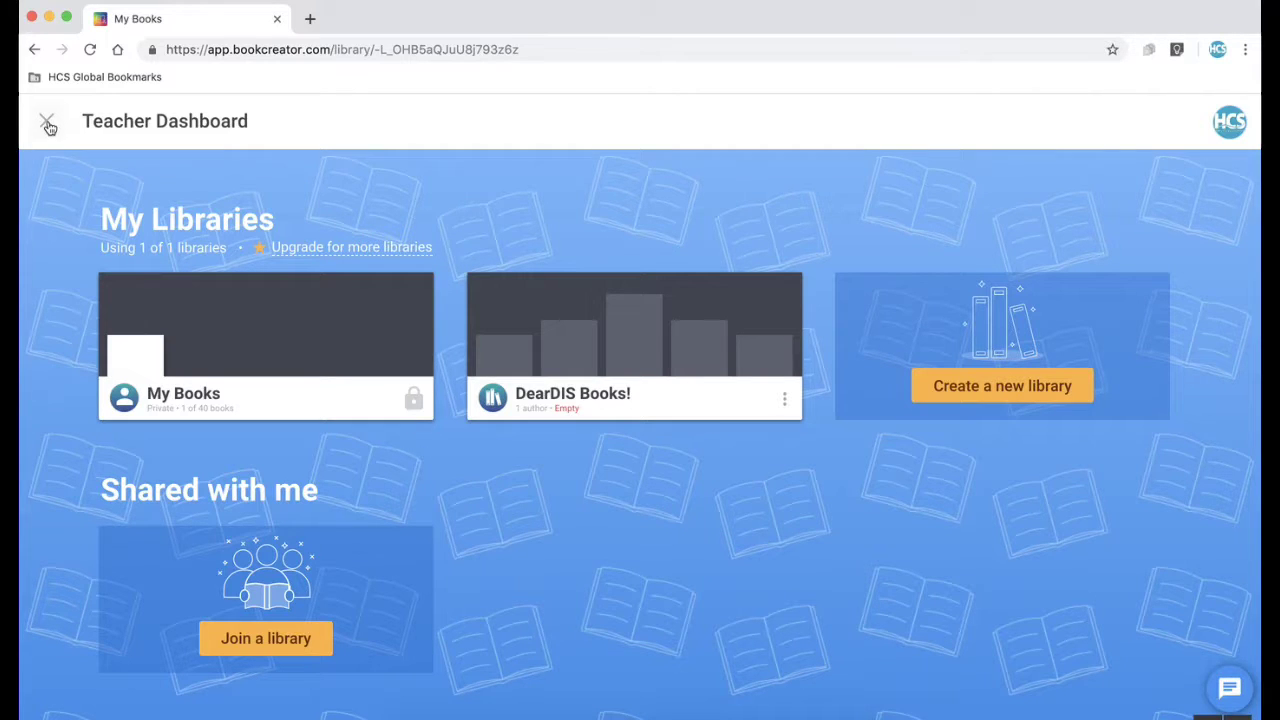
{"action": "left_click", "coordinate": [266, 349]}
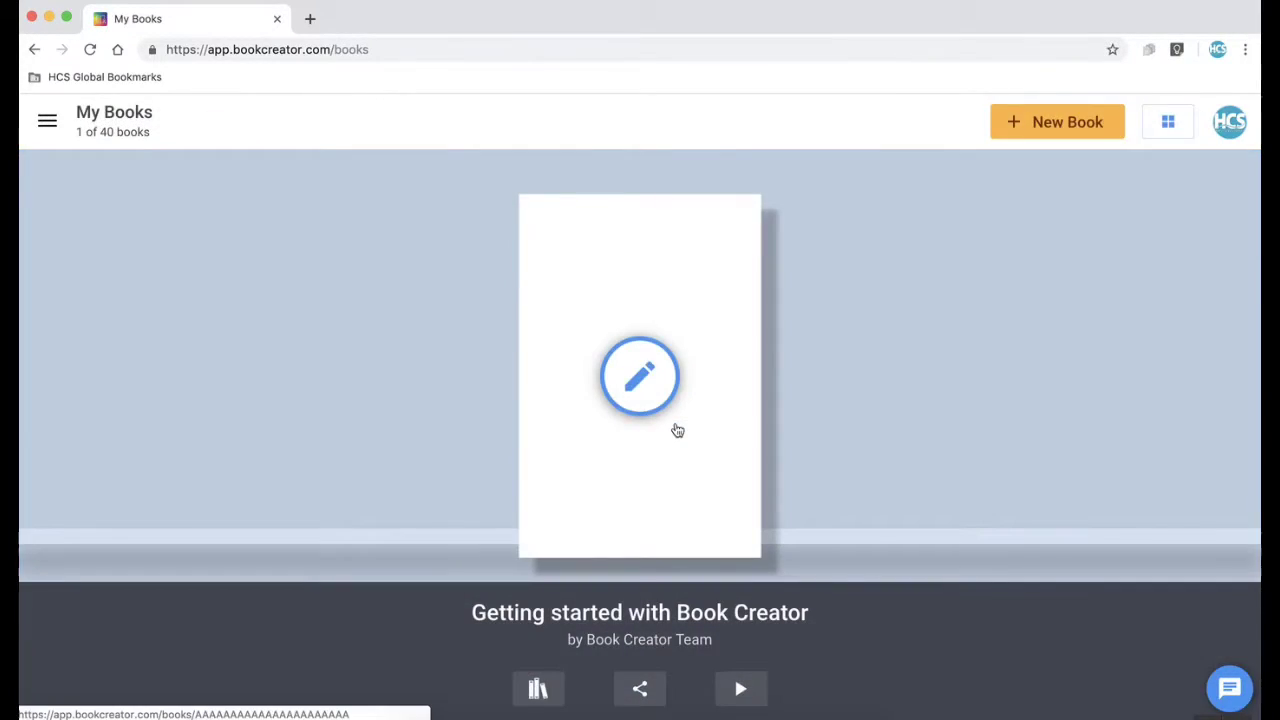
{"action": "left_click", "coordinate": [676, 429]}
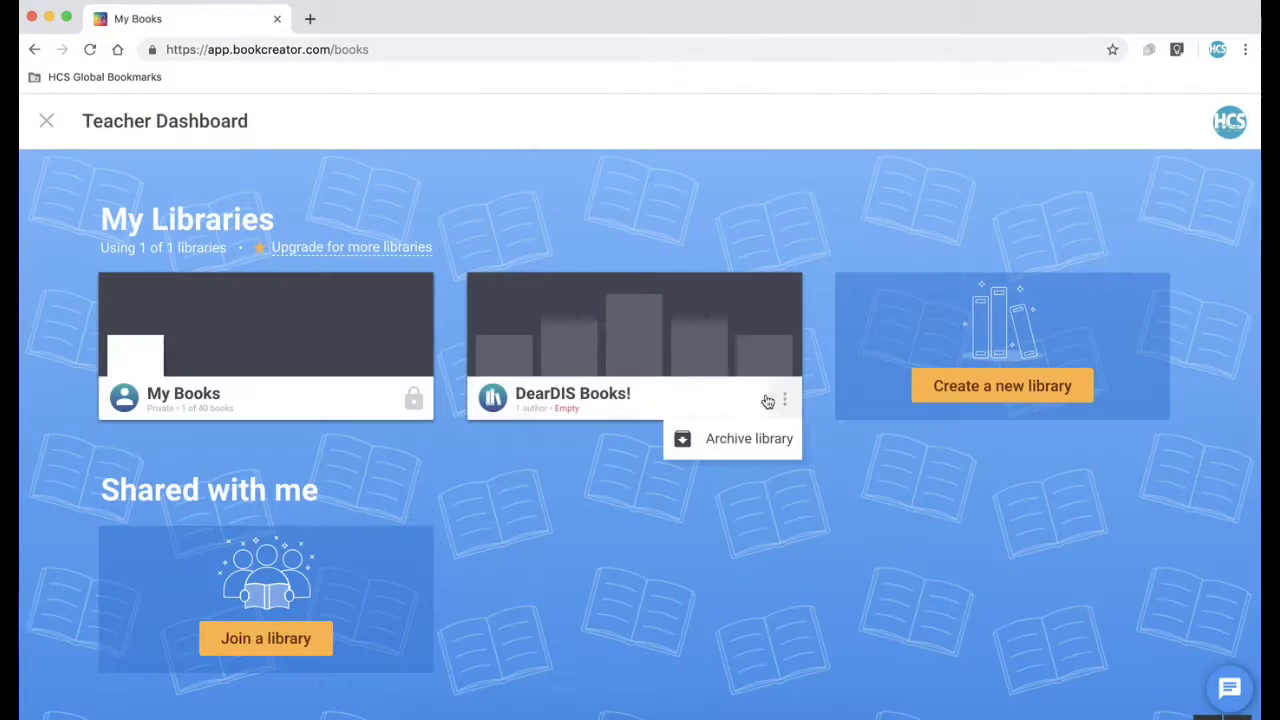
{"action": "left_click", "coordinate": [705, 391]}
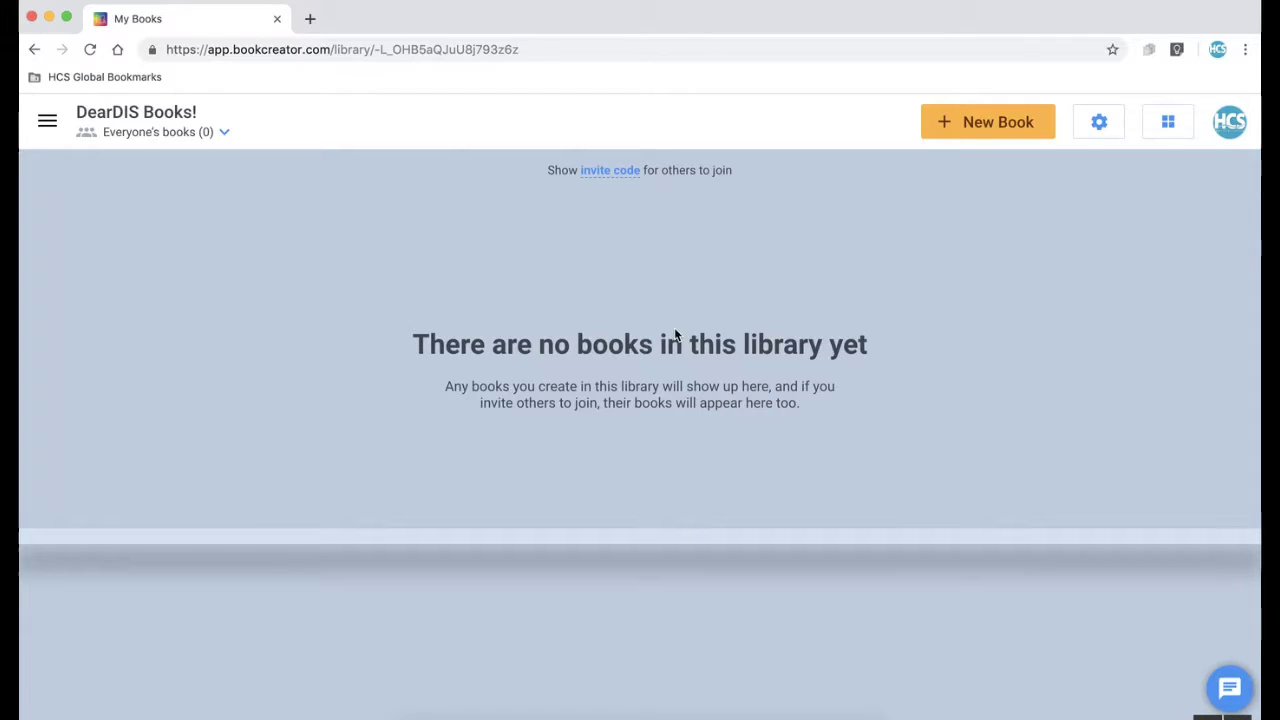
{"action": "left_click", "coordinate": [607, 172]}
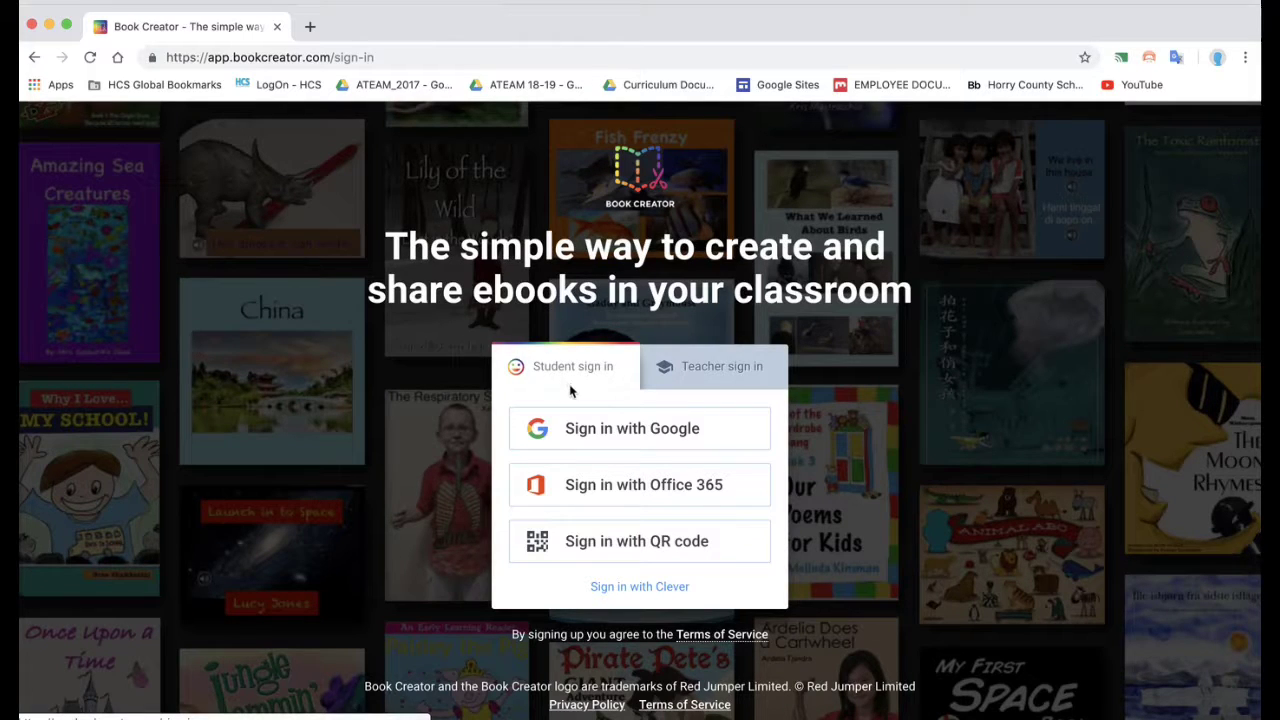
Sign in as a student with Google and start a new Landscape 4:3 book
{"action": "left_click", "coordinate": [617, 434]}
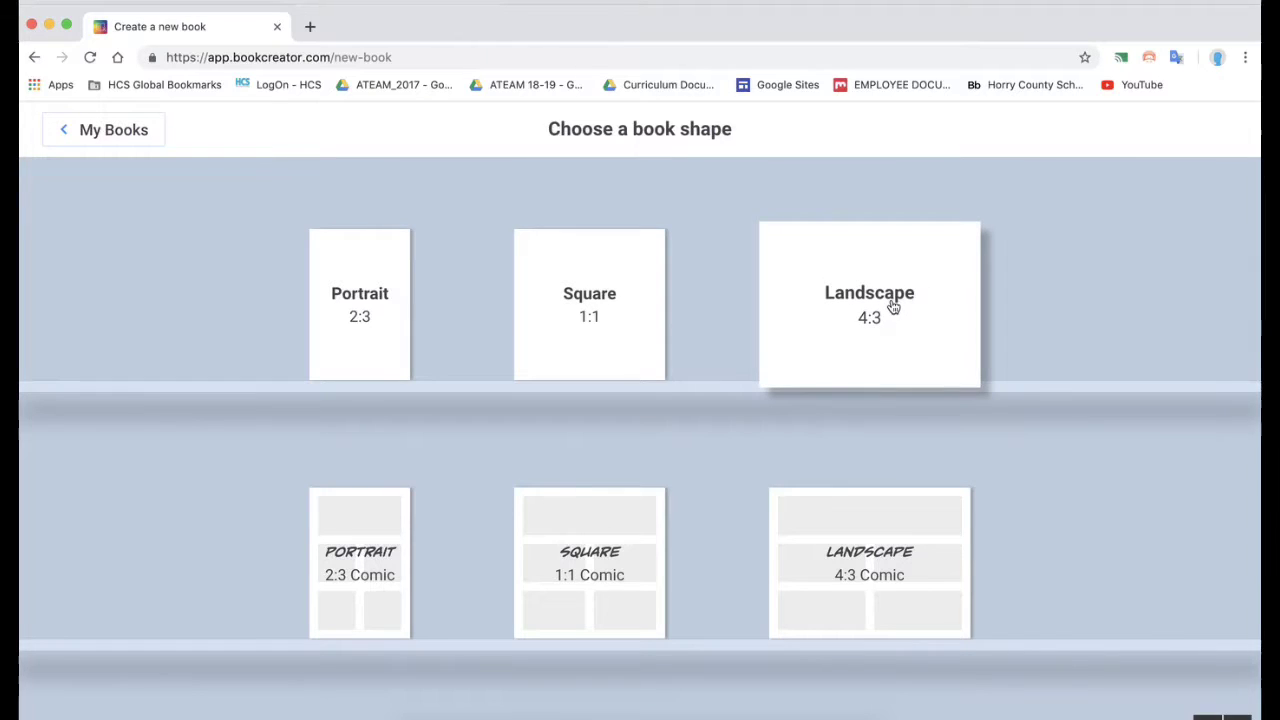
{"action": "left_click", "coordinate": [892, 306]}
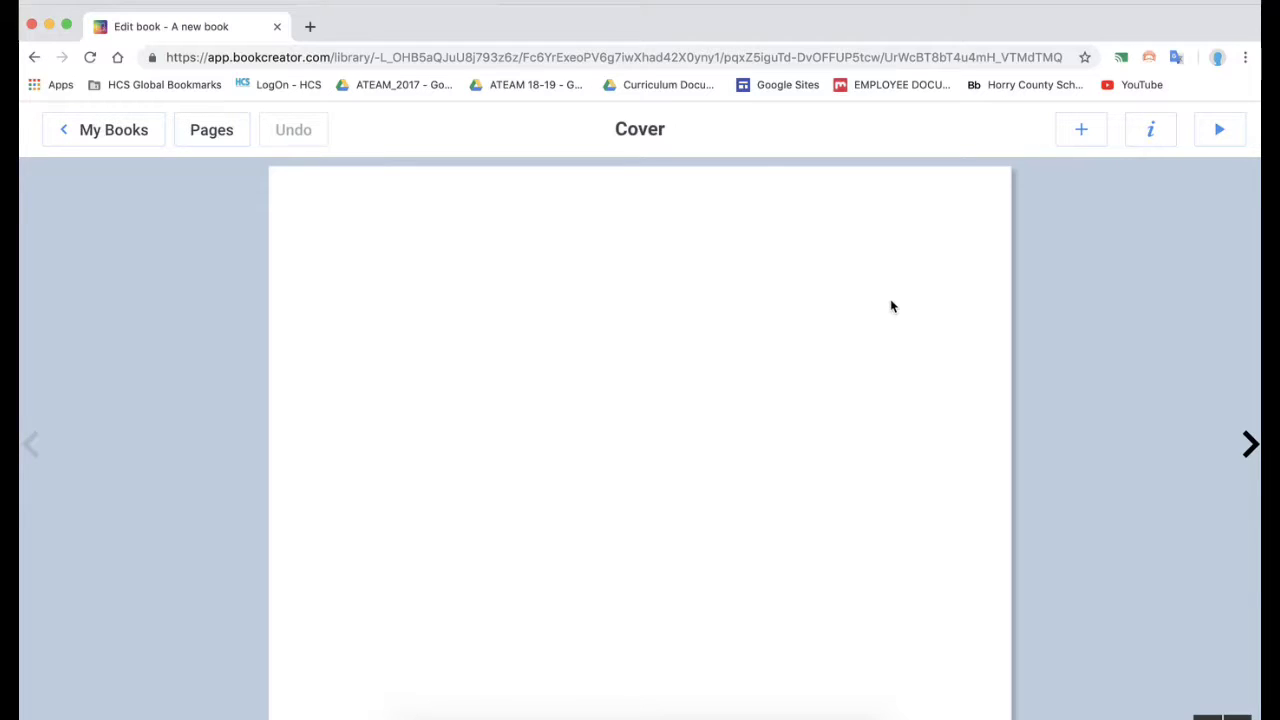
Import the orange flower image from a 'Spring Flower' Google image search onto the cover
{"action": "left_click", "coordinate": [1078, 136]}
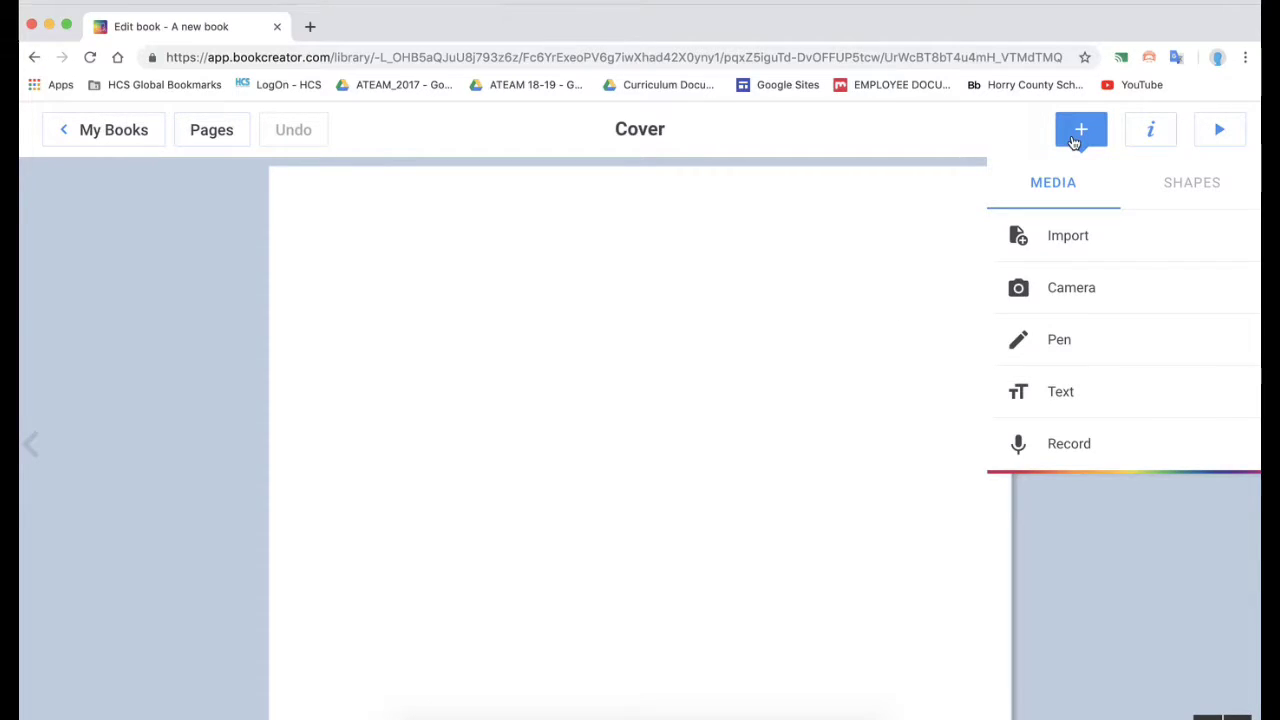
{"action": "left_click", "coordinate": [1071, 246]}
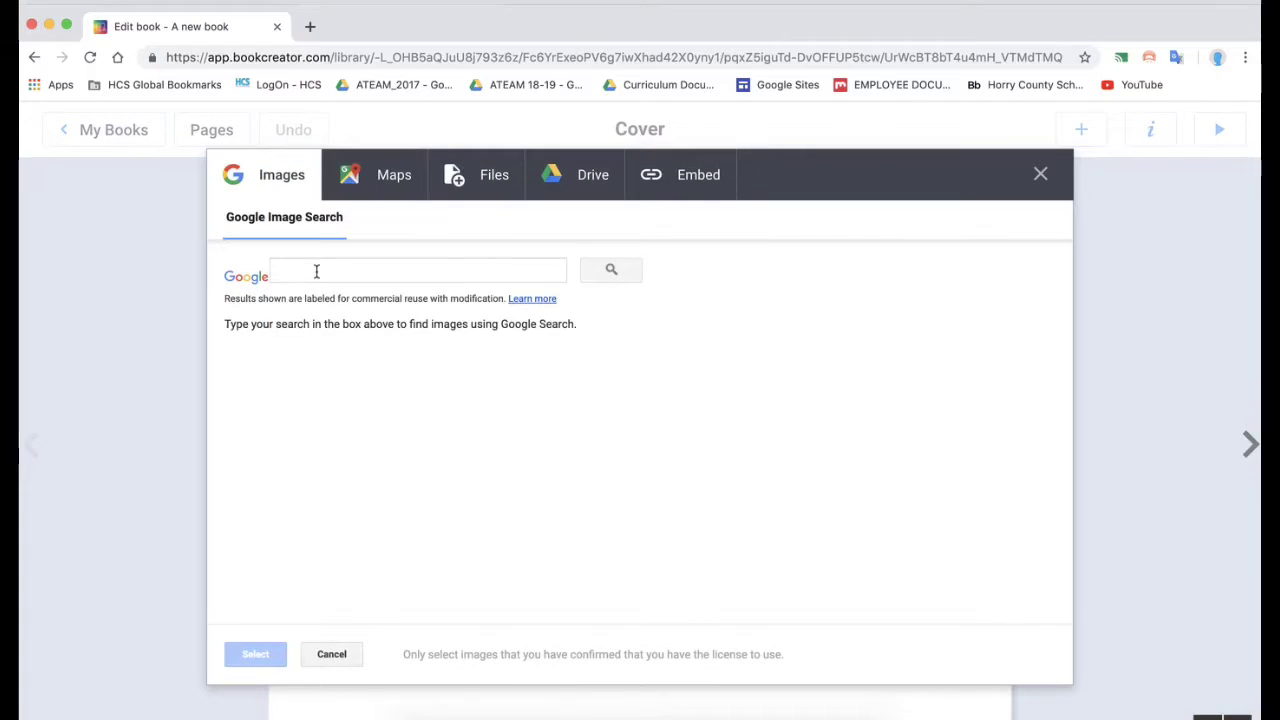
{"action": "left_click", "coordinate": [316, 271]}
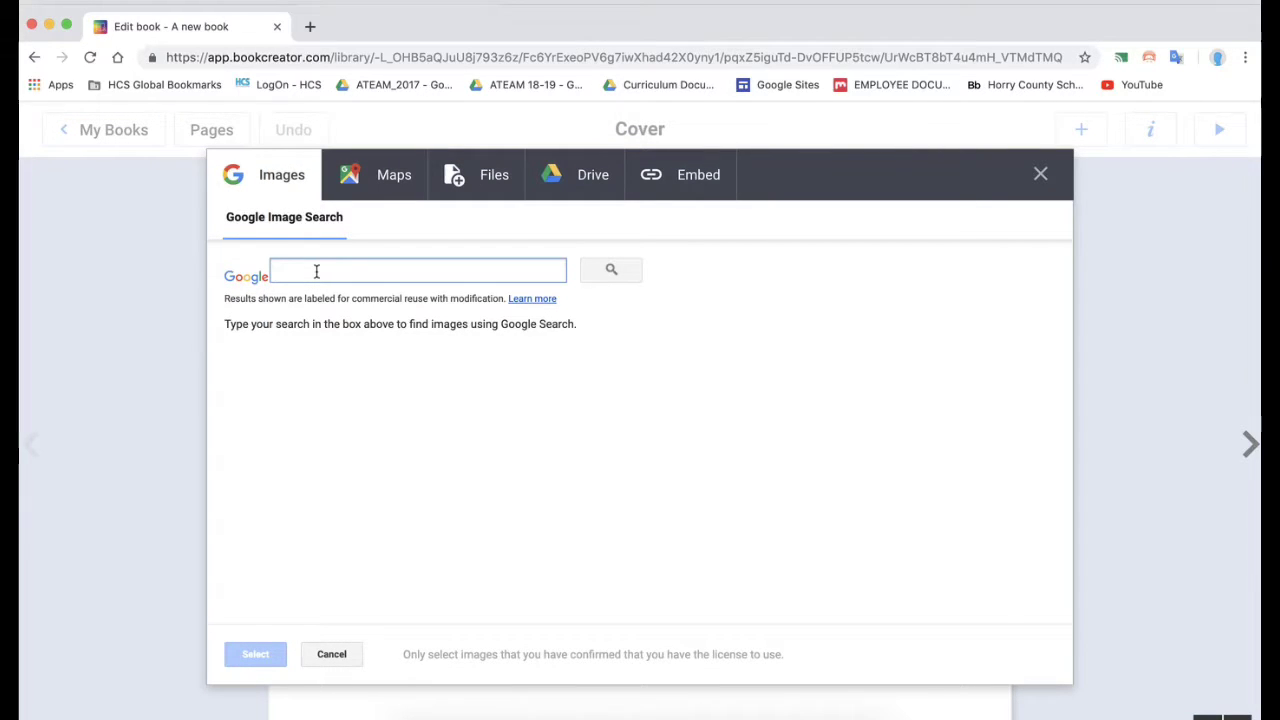
{"action": "type", "text": "Spr"}
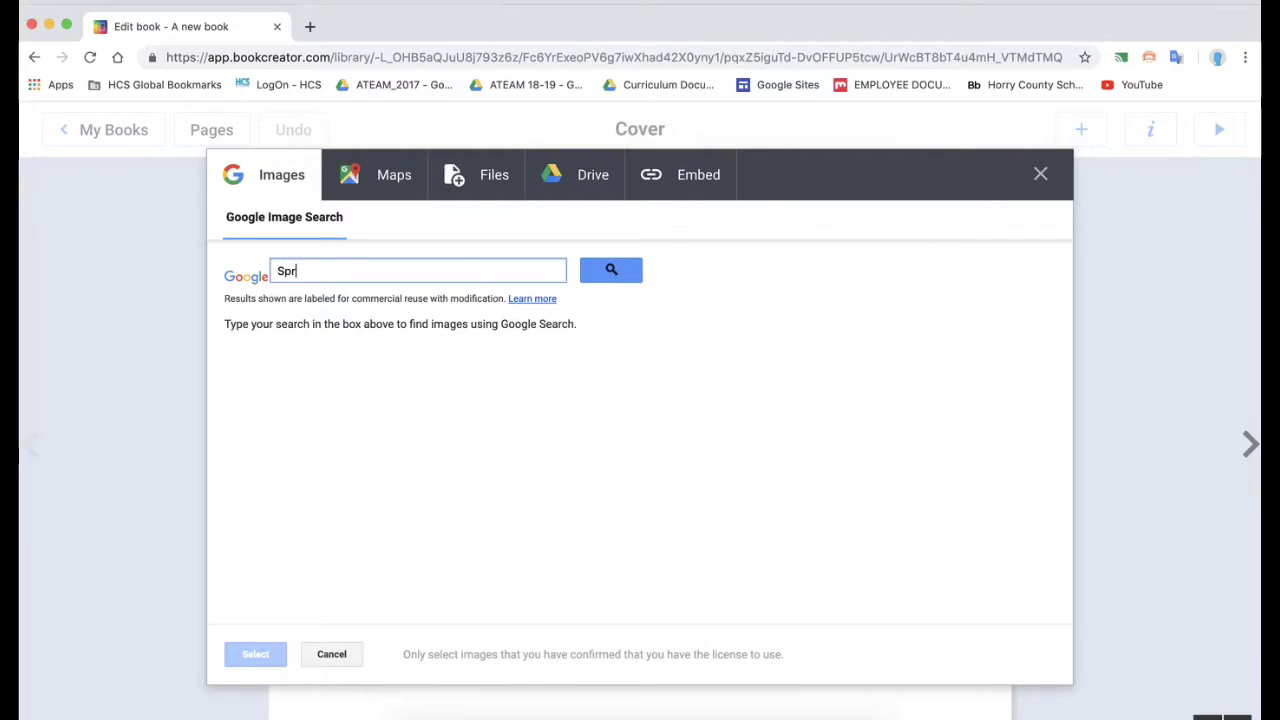
{"action": "type", "text": "ing Flower"}
{"action": "key", "text": "Return"}
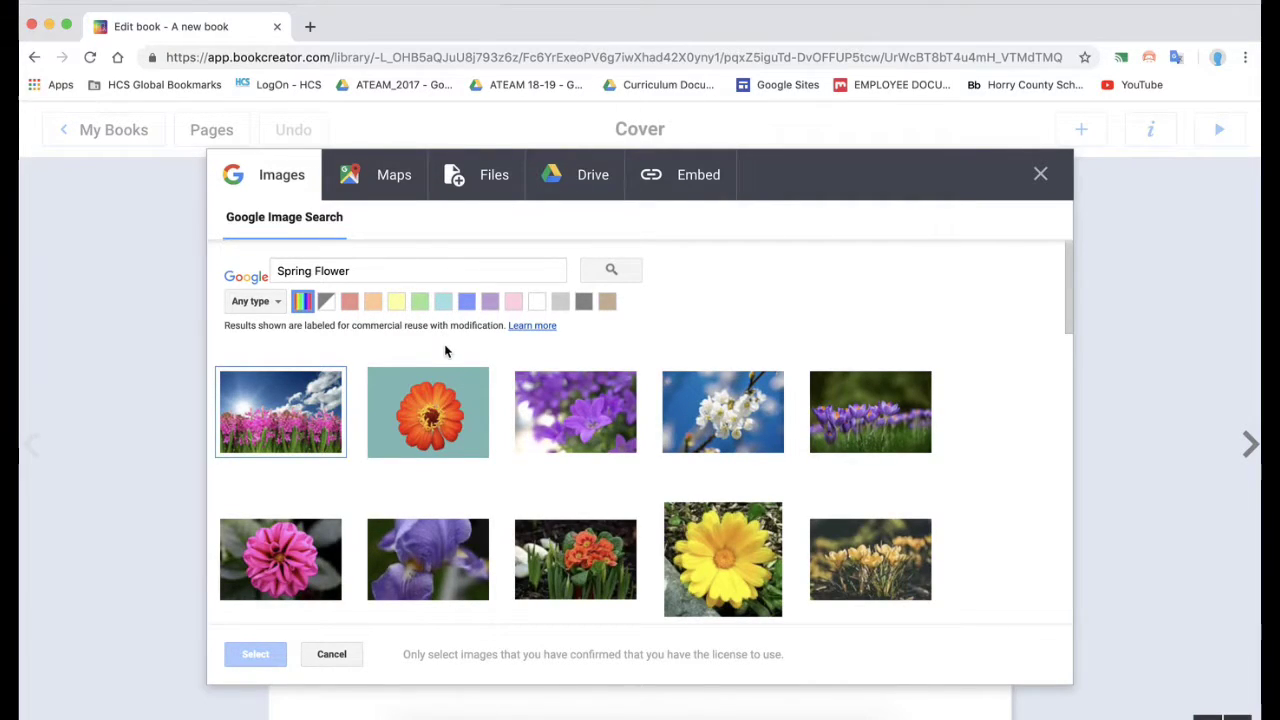
{"action": "mouse_move", "coordinate": [724, 552]}
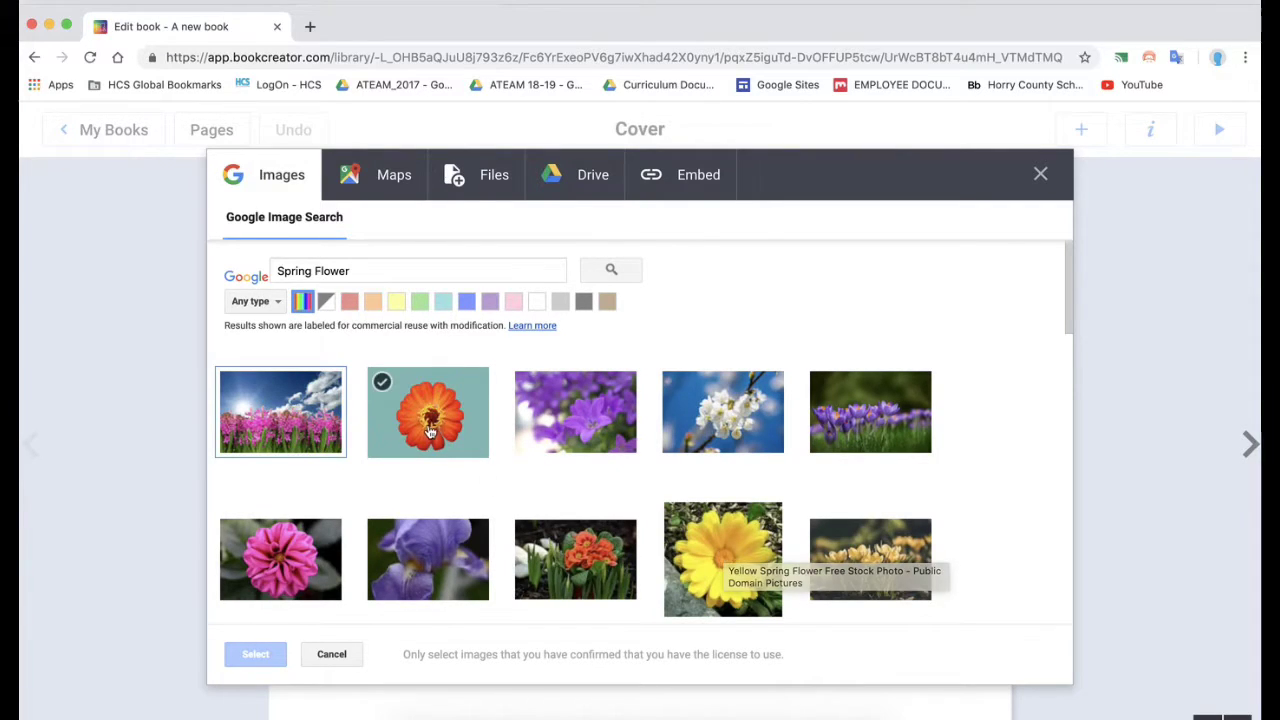
{"action": "left_click", "coordinate": [430, 432]}
{"action": "left_click", "coordinate": [262, 658]}
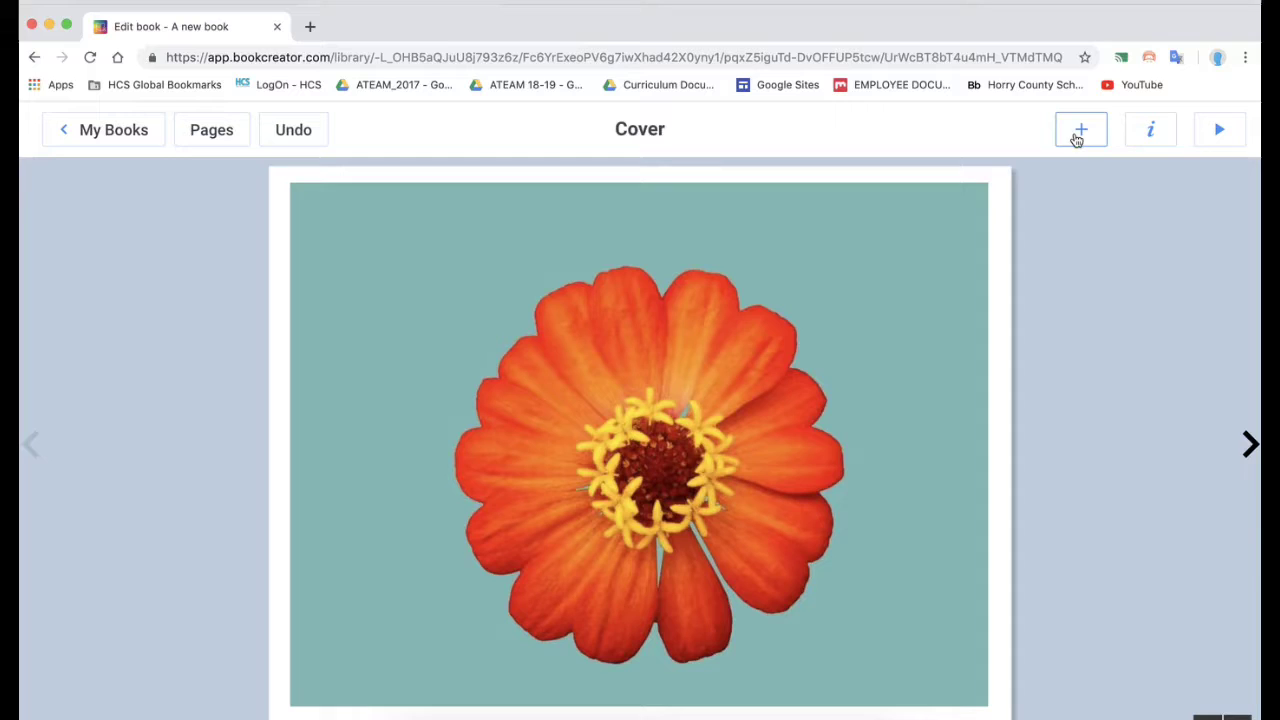
Start a text box on the cover, then switch the DearDIS Books! library to carousel view
{"action": "left_click", "coordinate": [1080, 132]}
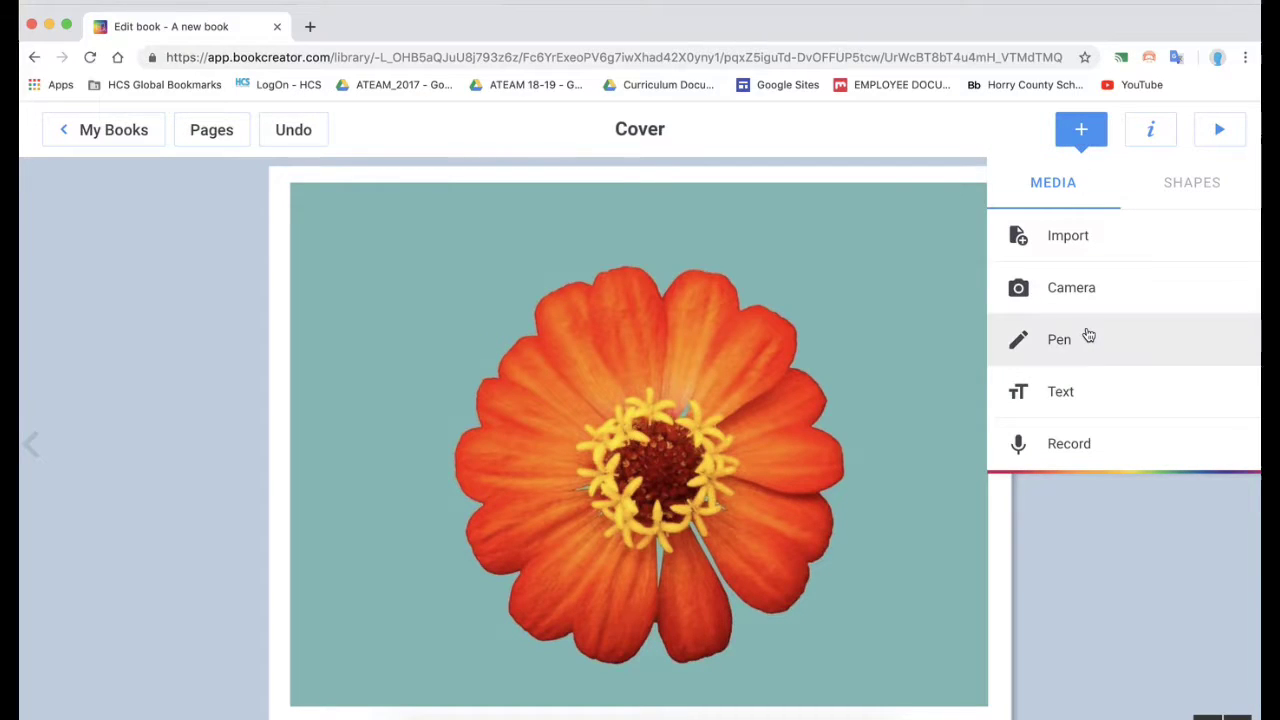
{"action": "left_click", "coordinate": [1066, 391]}
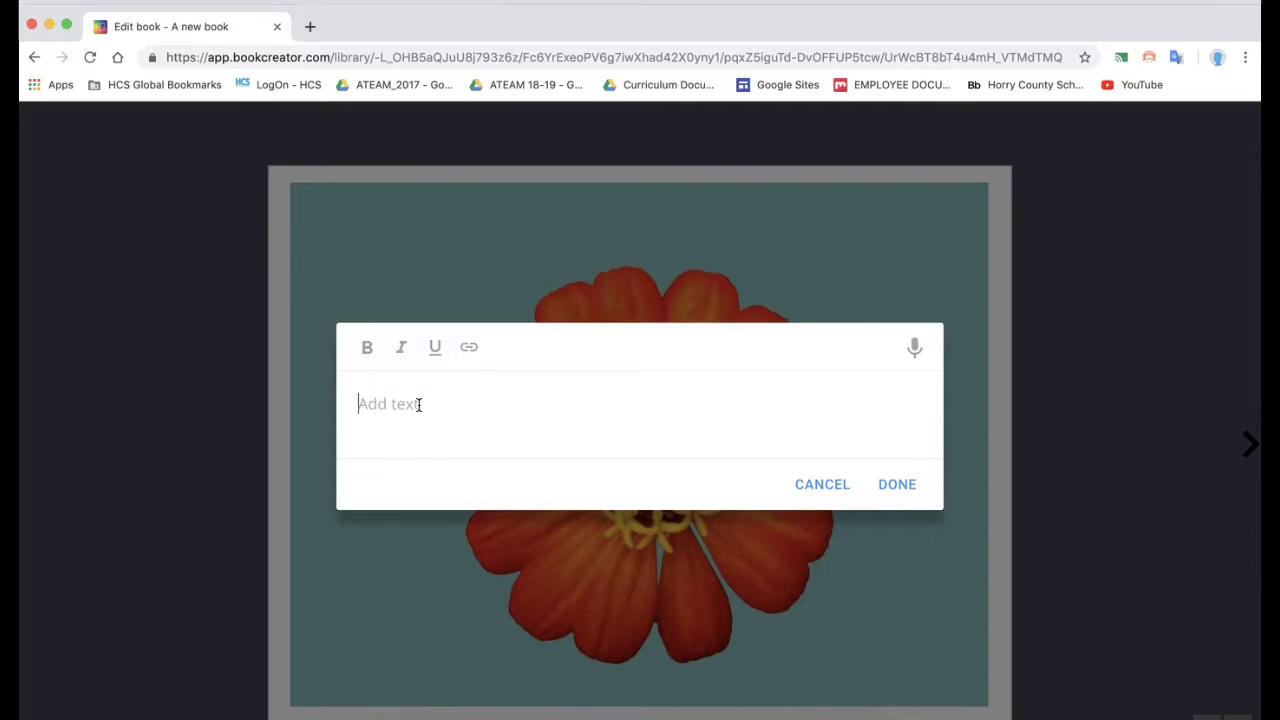
{"action": "type", "text": "M"}
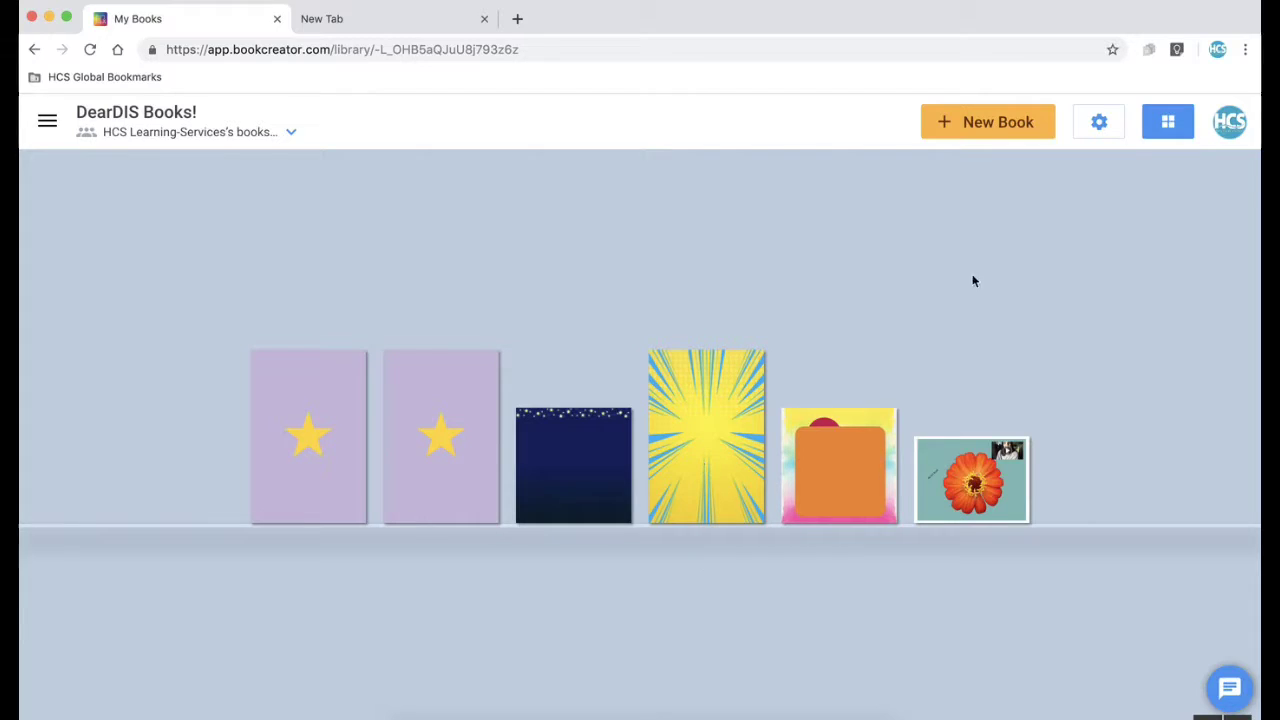
{"action": "left_click", "coordinate": [1150, 135]}
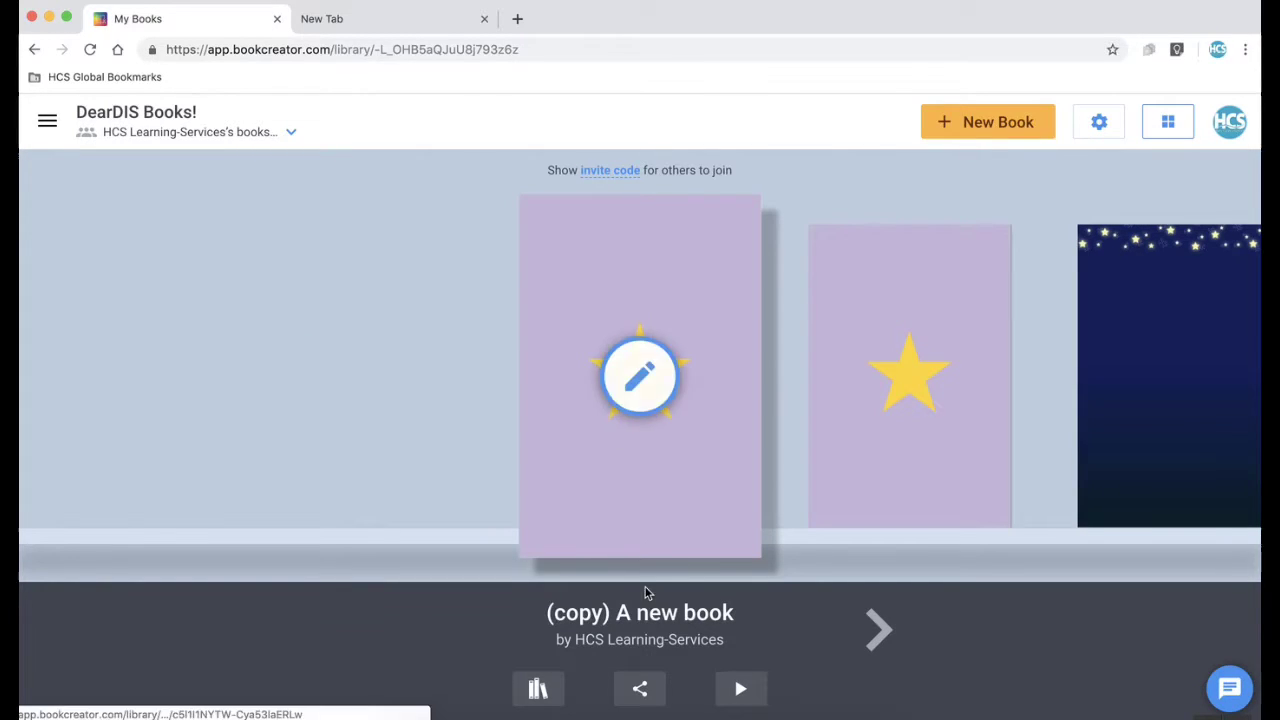
Check the realtime collaboration offer for the copied book, then bring up its book actions list
{"action": "left_click", "coordinate": [640, 690]}
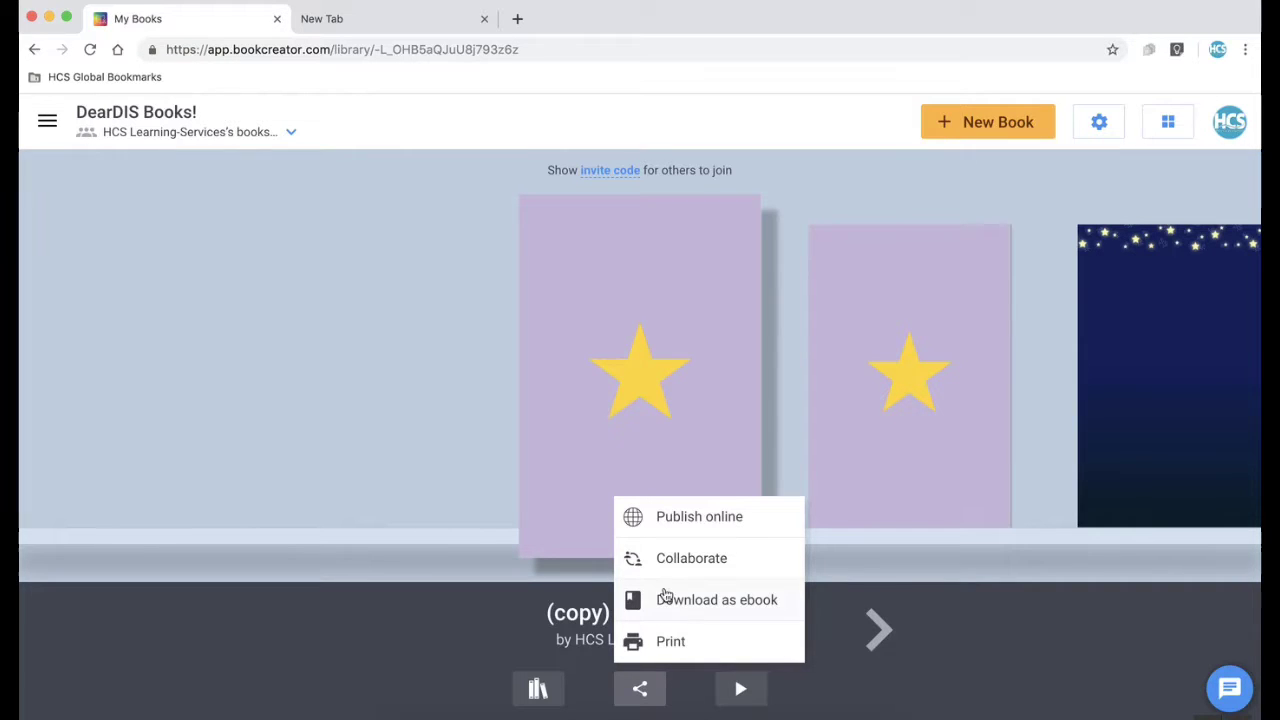
{"action": "left_click", "coordinate": [678, 562]}
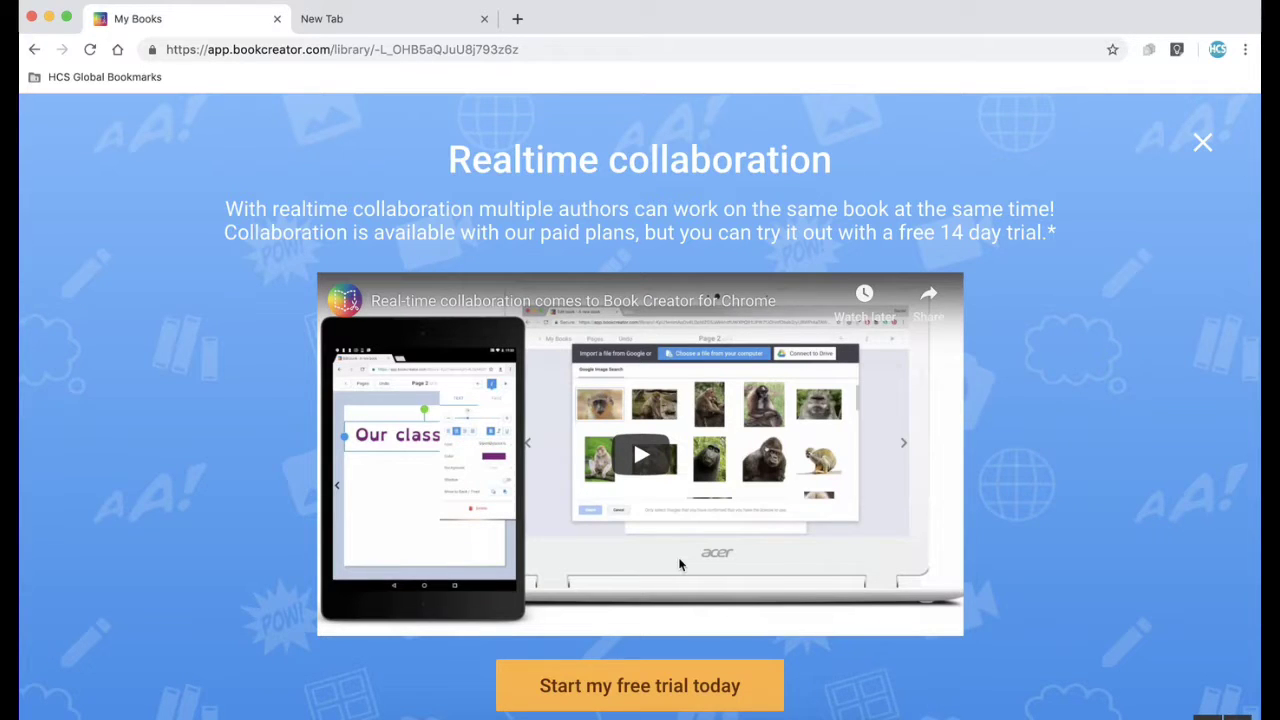
{"action": "left_click", "coordinate": [1202, 143]}
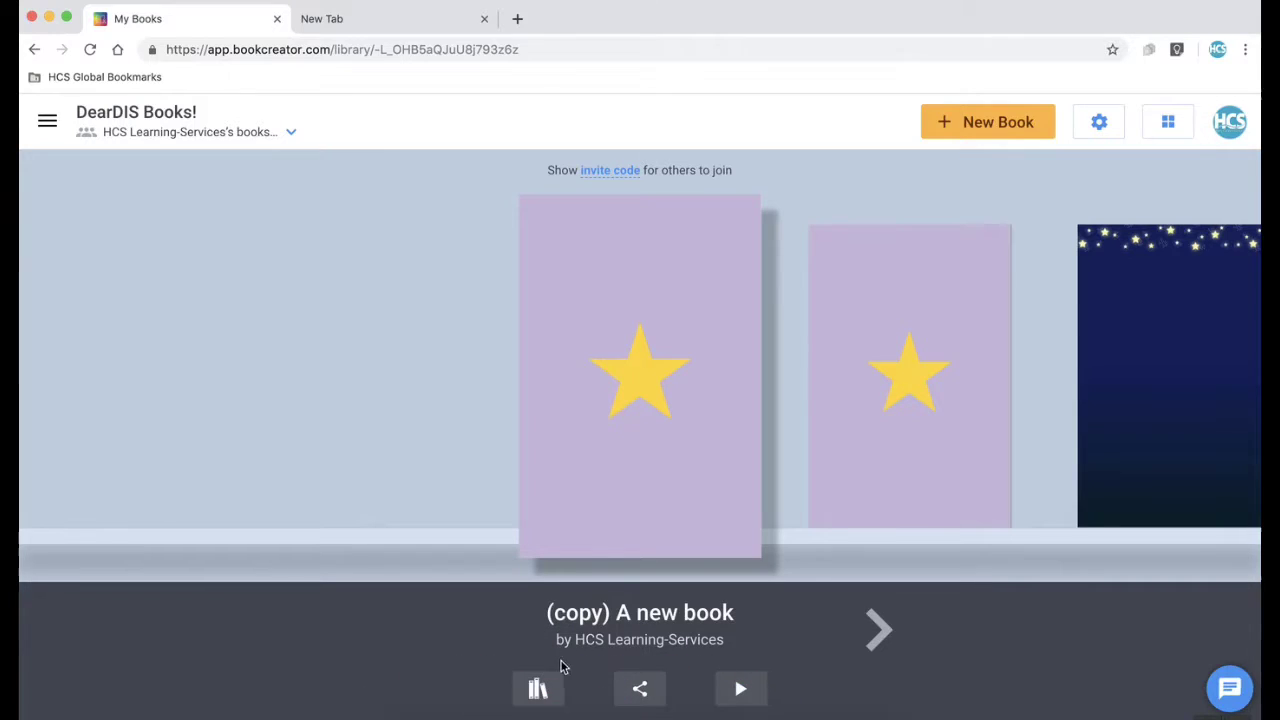
{"action": "left_click", "coordinate": [538, 689]}
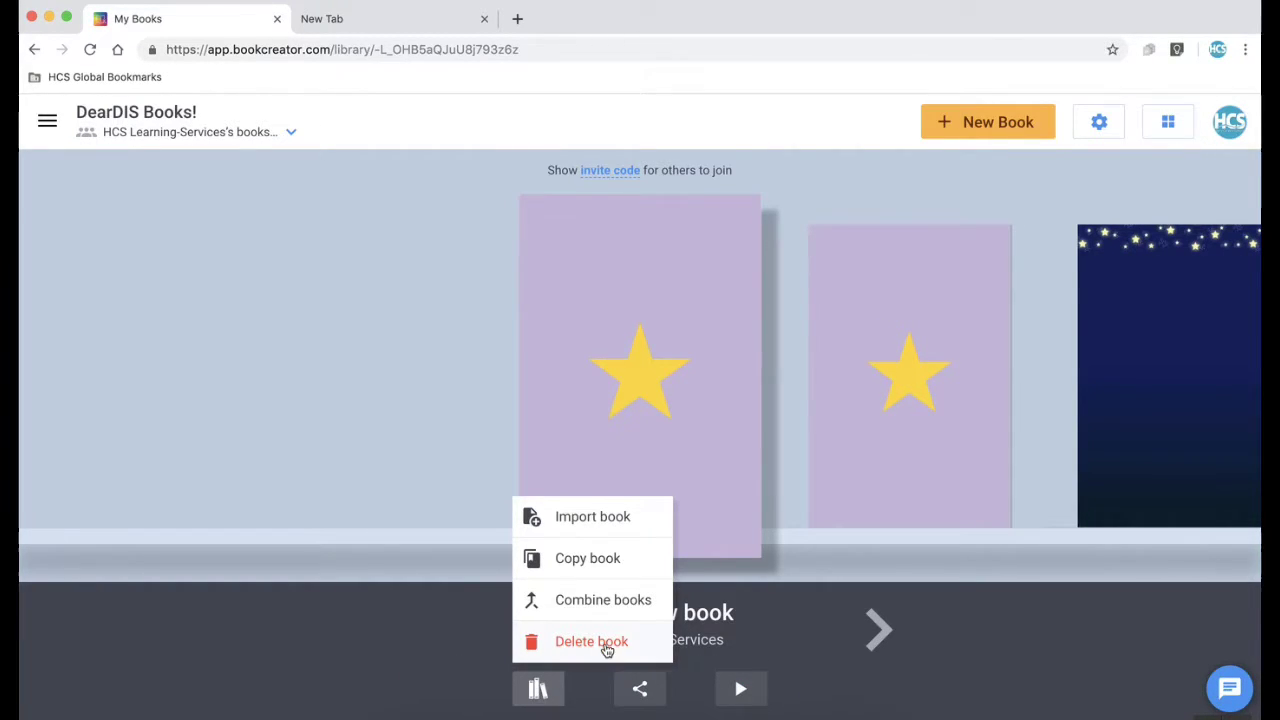
Combine the star, starry night, sunburst, orange card and flower books into 'DIS Book!'
{"action": "left_click", "coordinate": [596, 604]}
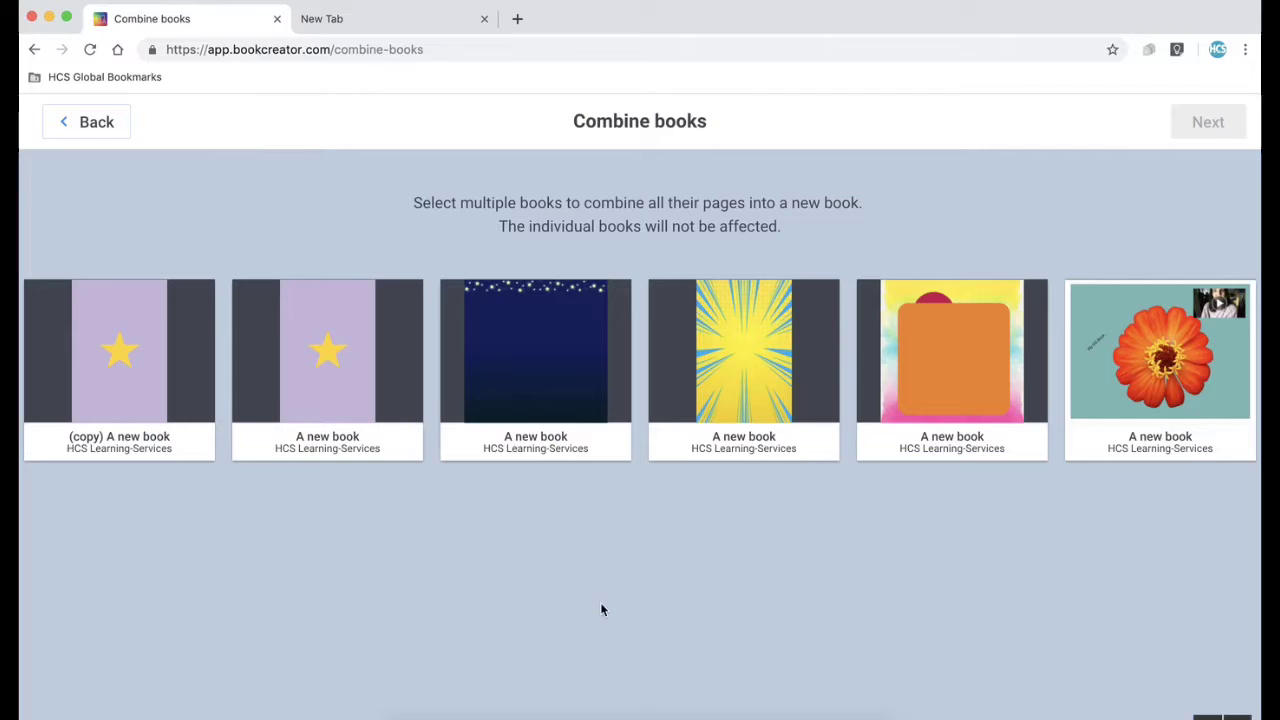
{"action": "left_click", "coordinate": [107, 390]}
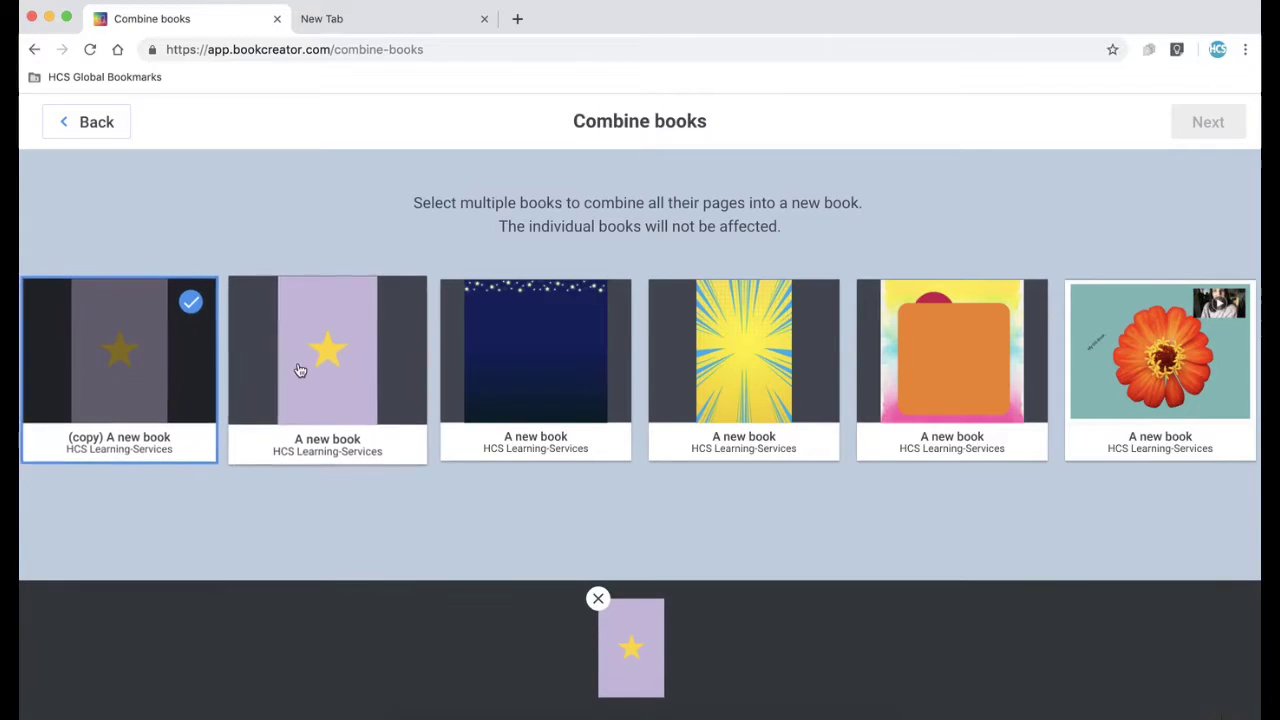
{"action": "left_click", "coordinate": [298, 368]}
{"action": "left_click", "coordinate": [515, 368]}
{"action": "left_click", "coordinate": [703, 360]}
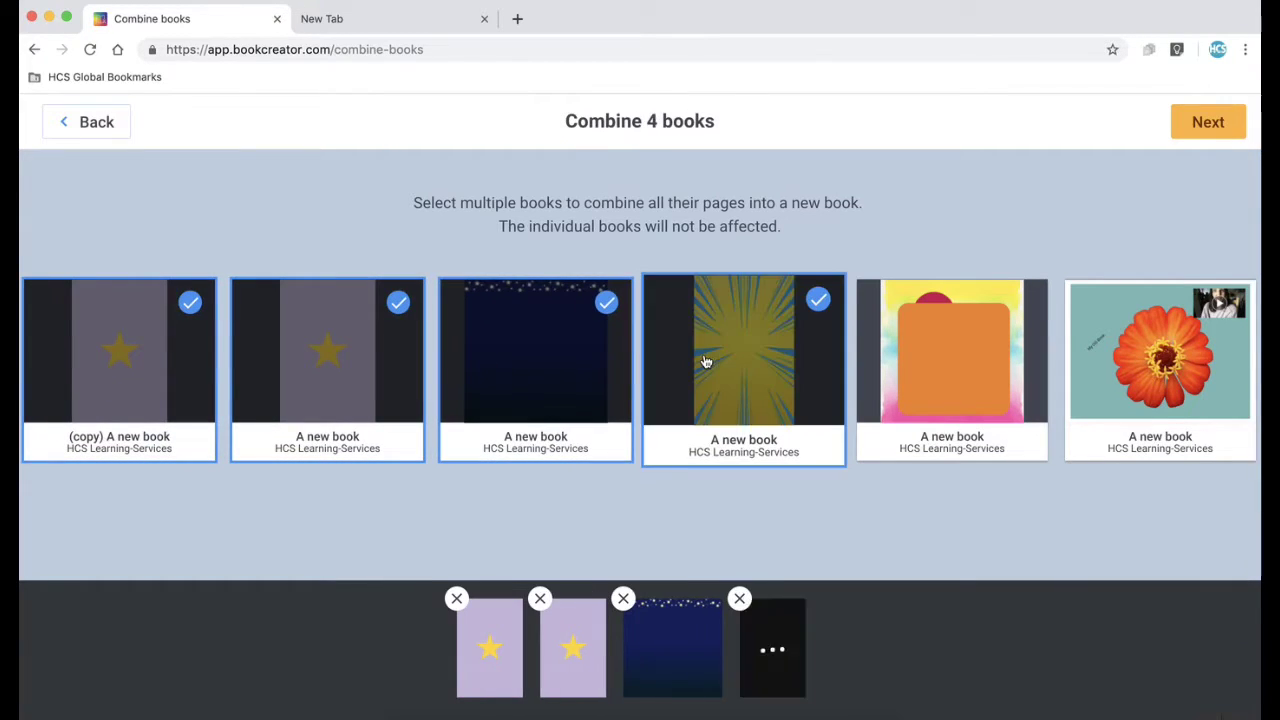
{"action": "left_click", "coordinate": [900, 358]}
{"action": "left_click", "coordinate": [1130, 348]}
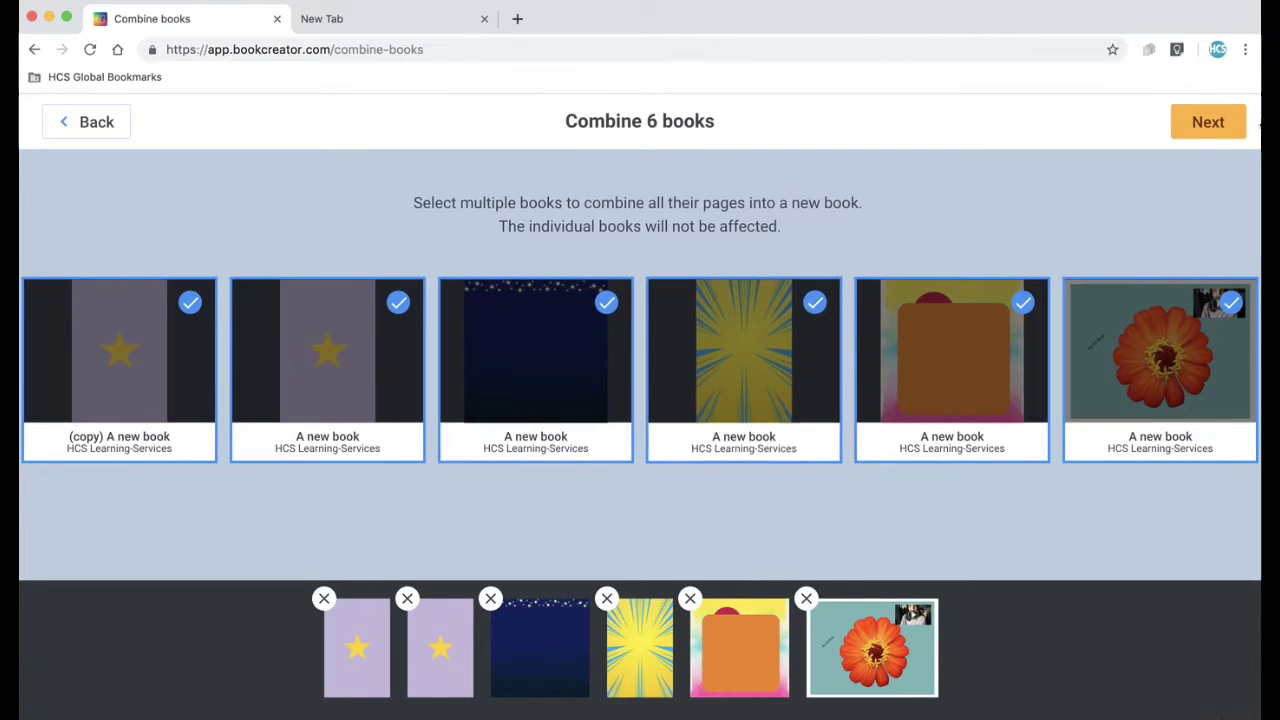
{"action": "left_click", "coordinate": [1227, 130]}
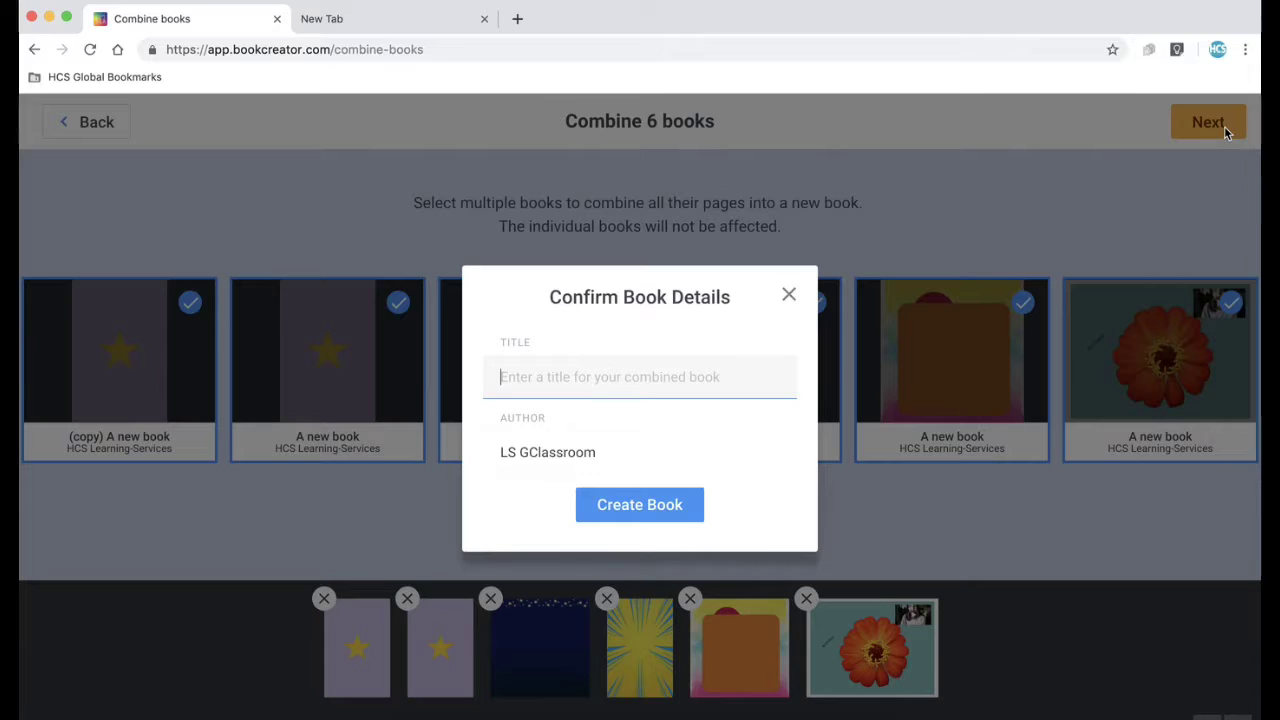
{"action": "type", "text": "DIS Book!"}
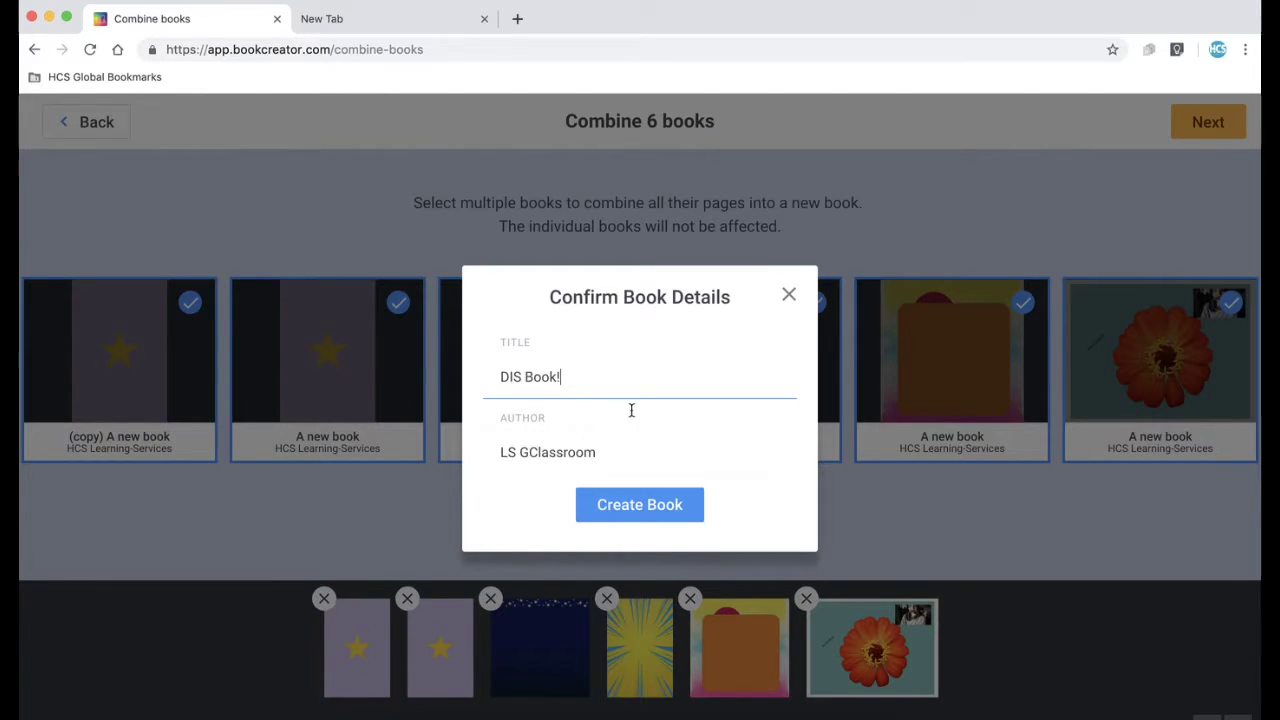
{"action": "left_click", "coordinate": [634, 508]}
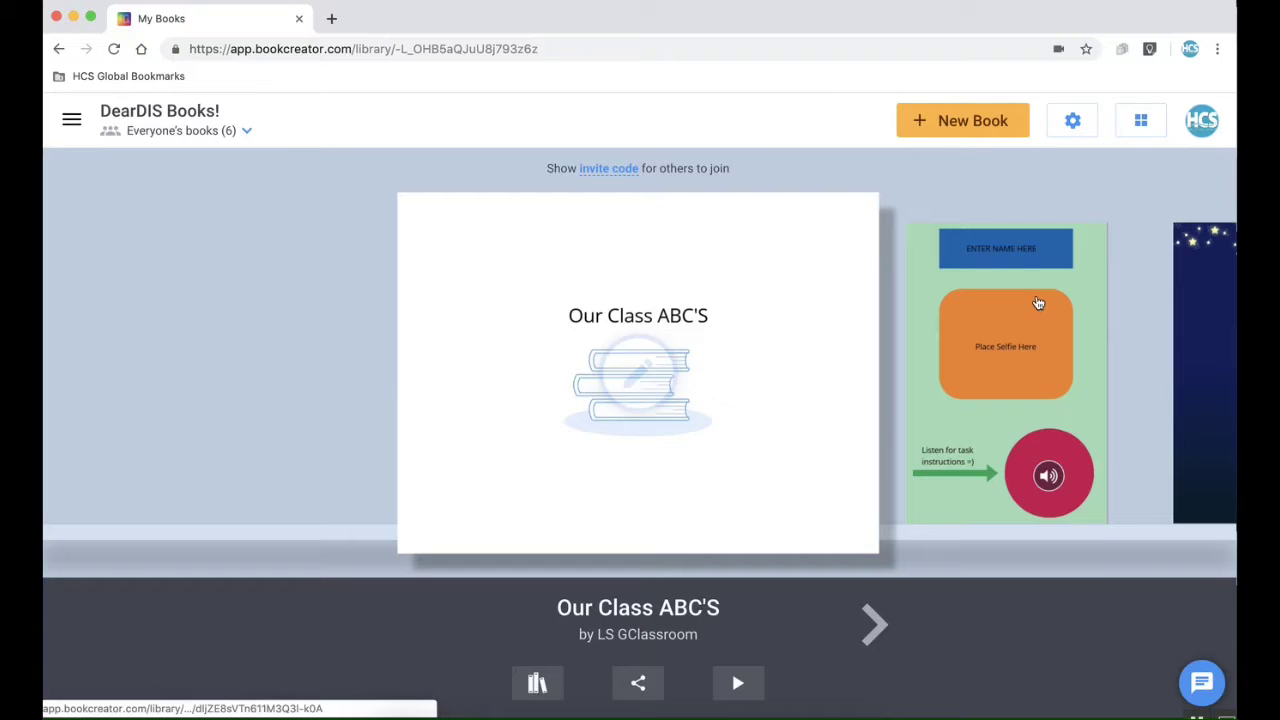
Copy the green 'A new book' selfie template into the DearDIS Books! library
{"action": "left_click", "coordinate": [997, 429]}
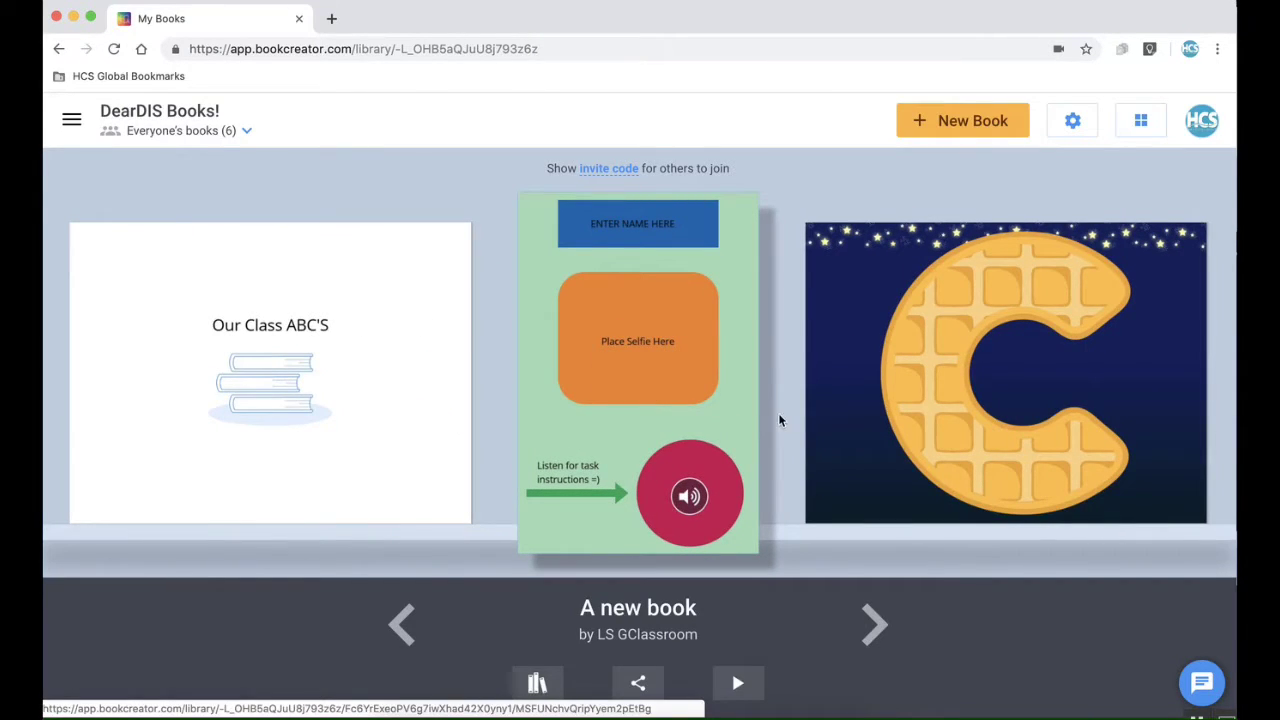
{"action": "left_click", "coordinate": [753, 425]}
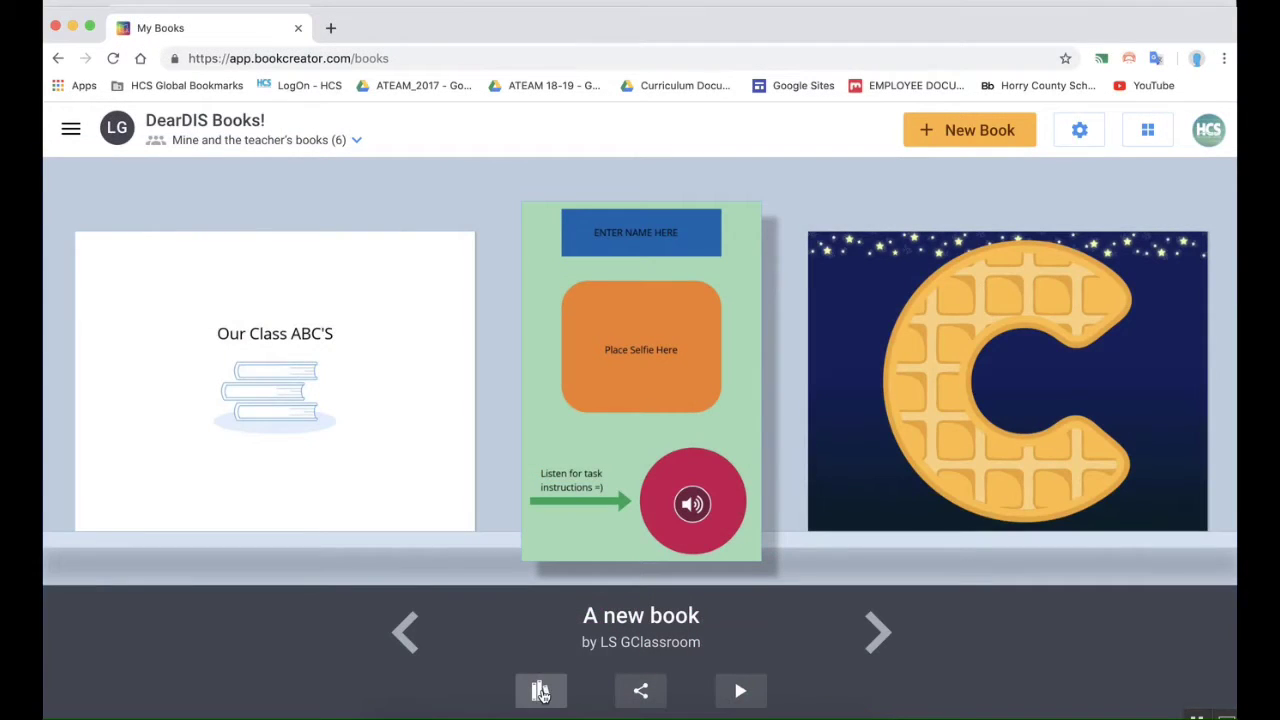
{"action": "left_click", "coordinate": [541, 693]}
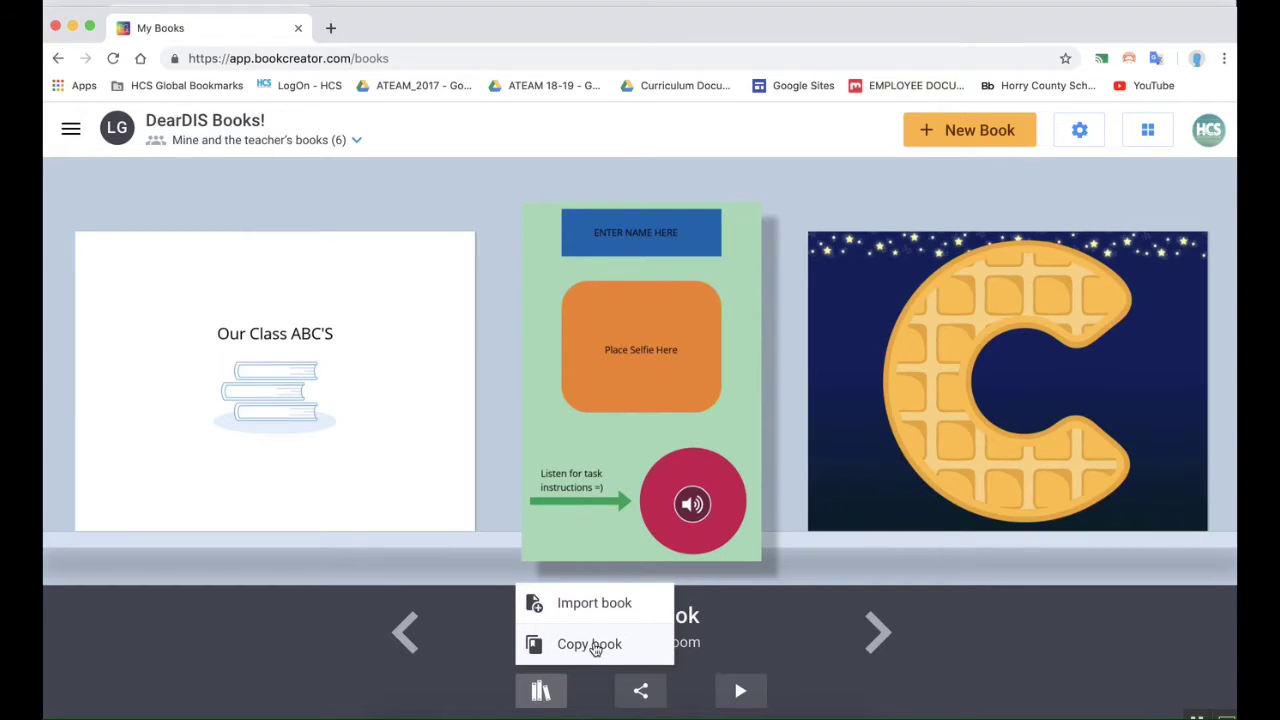
{"action": "left_click", "coordinate": [594, 648]}
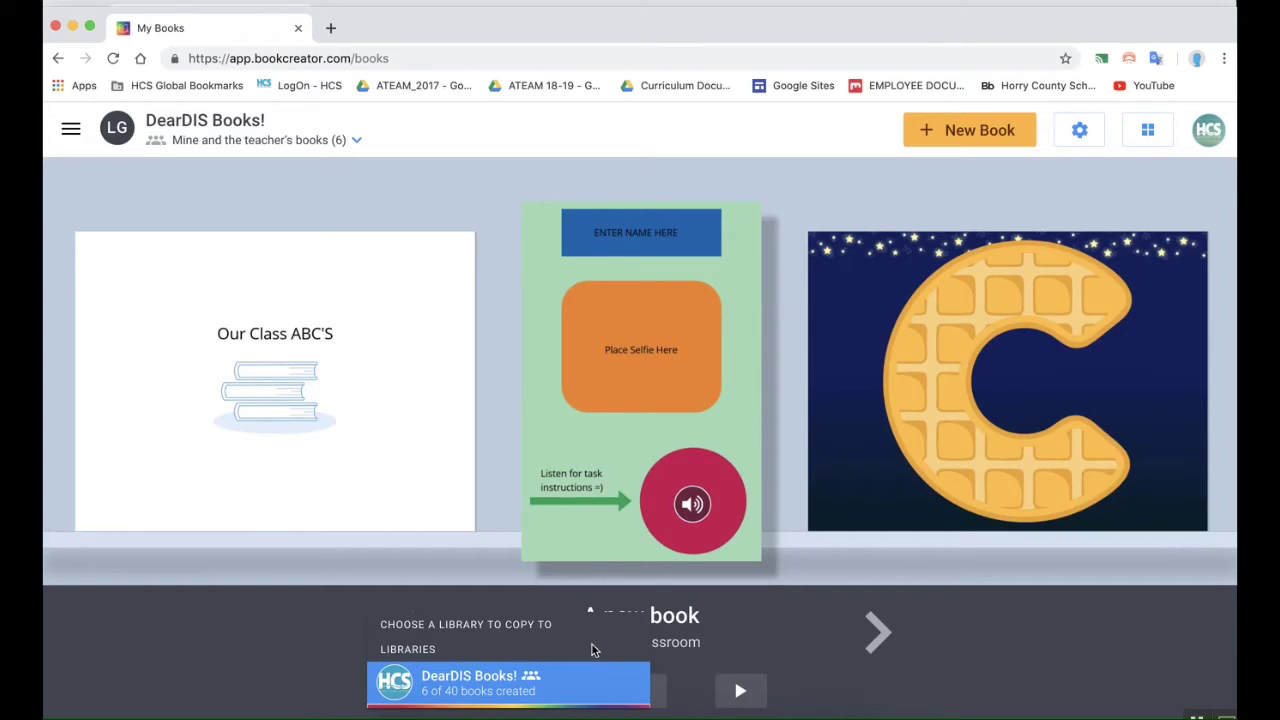
{"action": "left_click", "coordinate": [566, 692]}
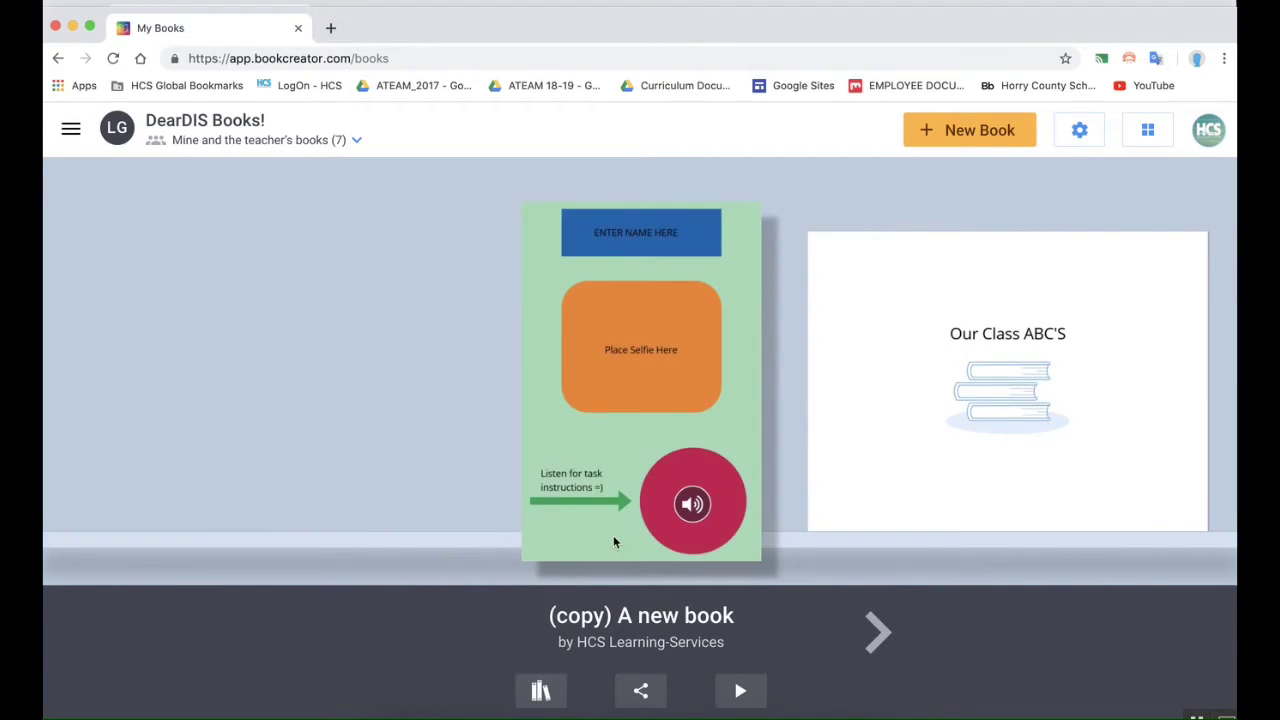
Replace the copy's ENTER NAME HERE cover text with 'My Name...'
{"action": "mouse_move", "coordinate": [650, 440]}
{"action": "left_click", "coordinate": [624, 378]}
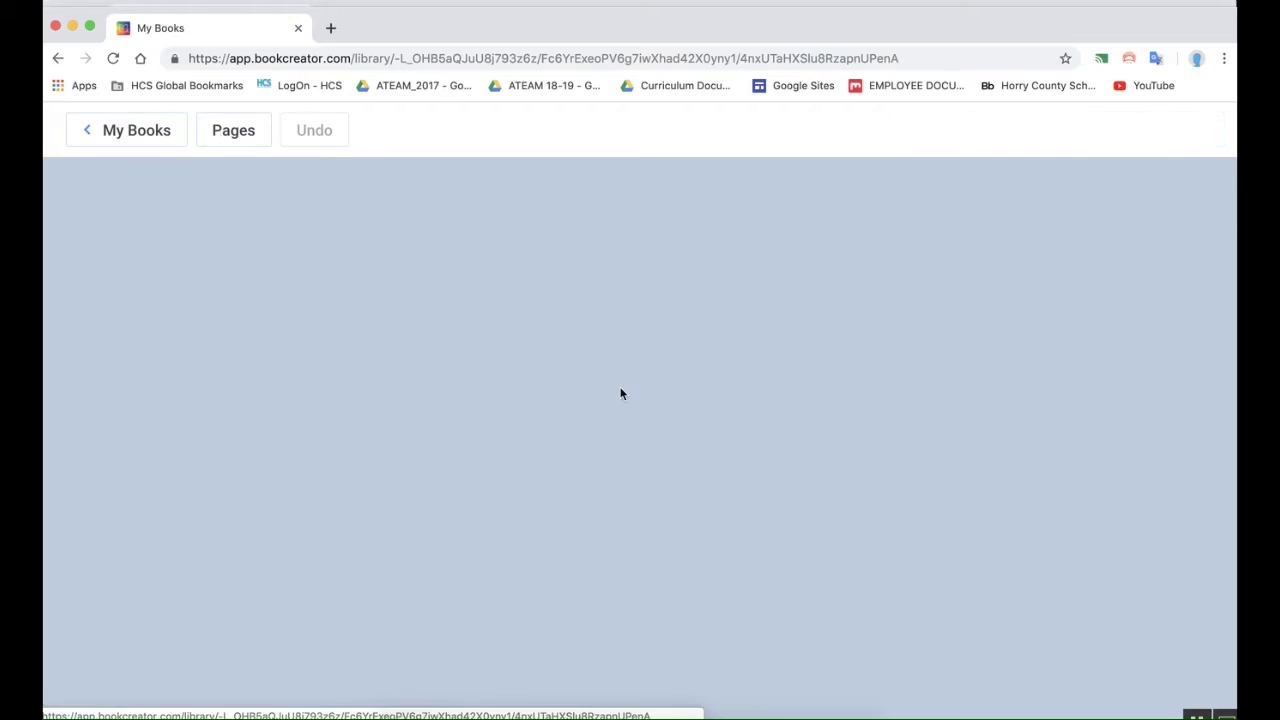
{"action": "left_click", "coordinate": [678, 213]}
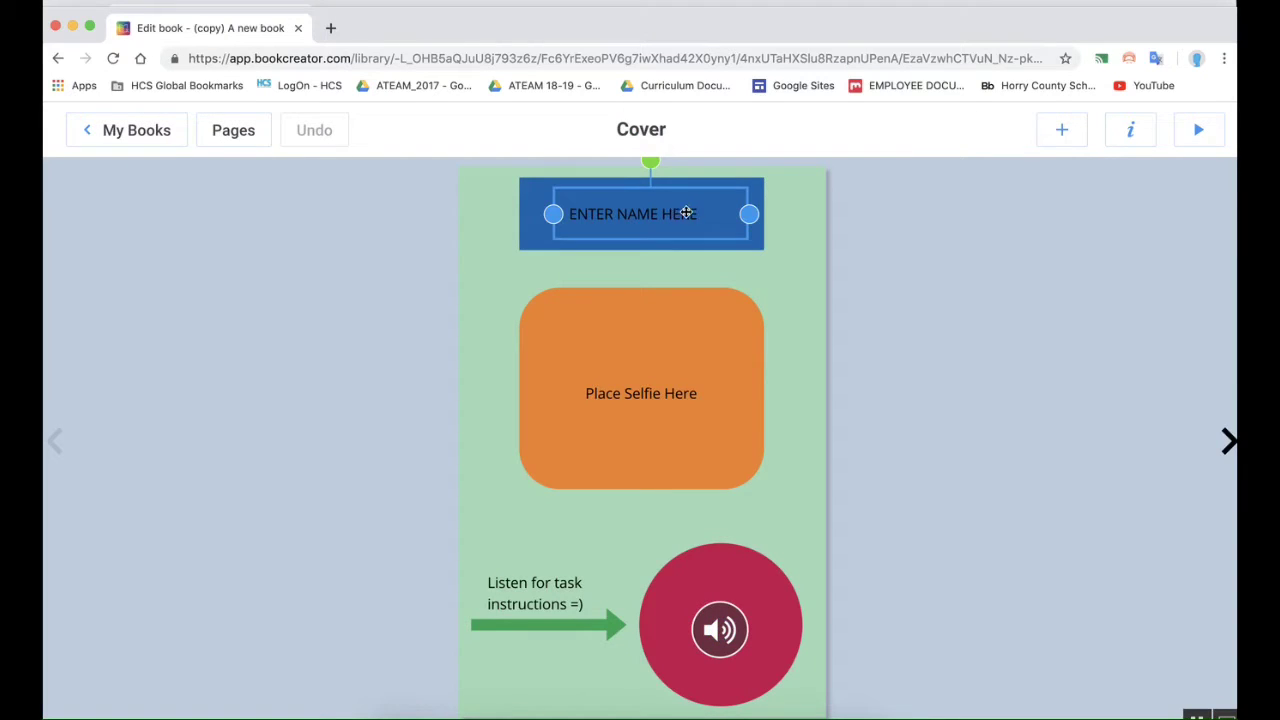
{"action": "left_click", "coordinate": [689, 216]}
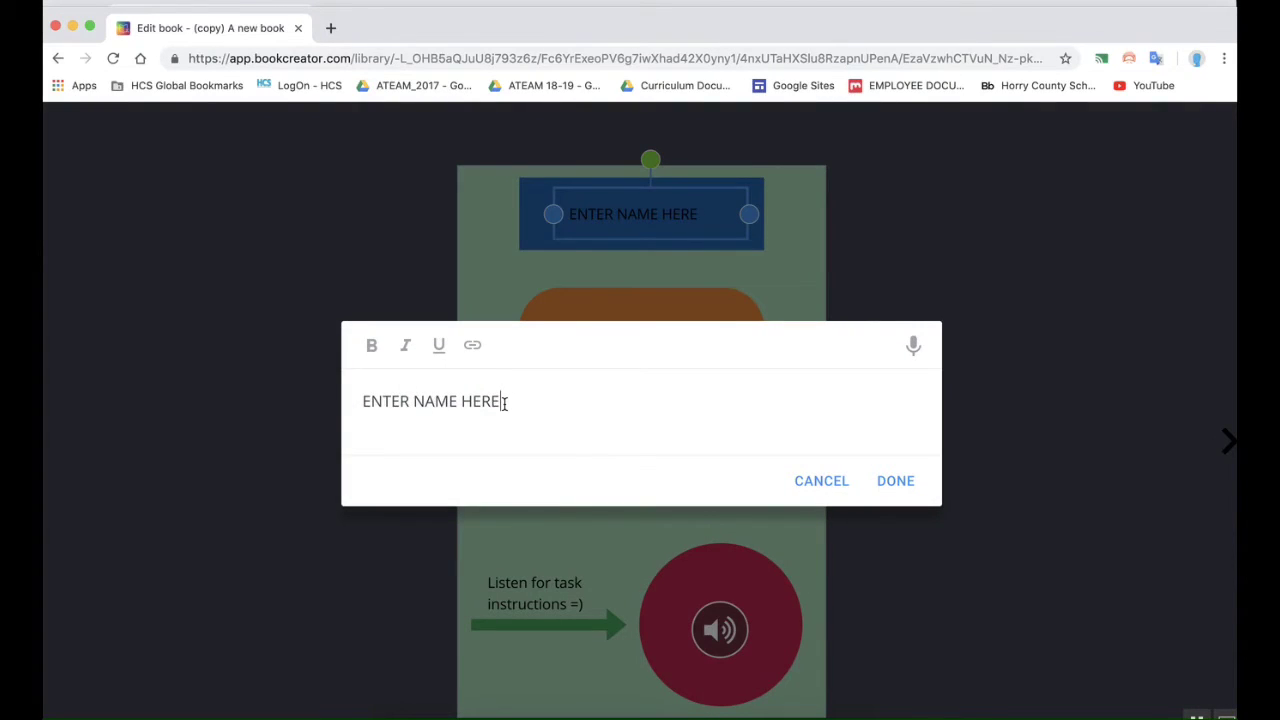
{"action": "left_click_drag", "start_coordinate": [506, 400], "coordinate": [325, 410]}
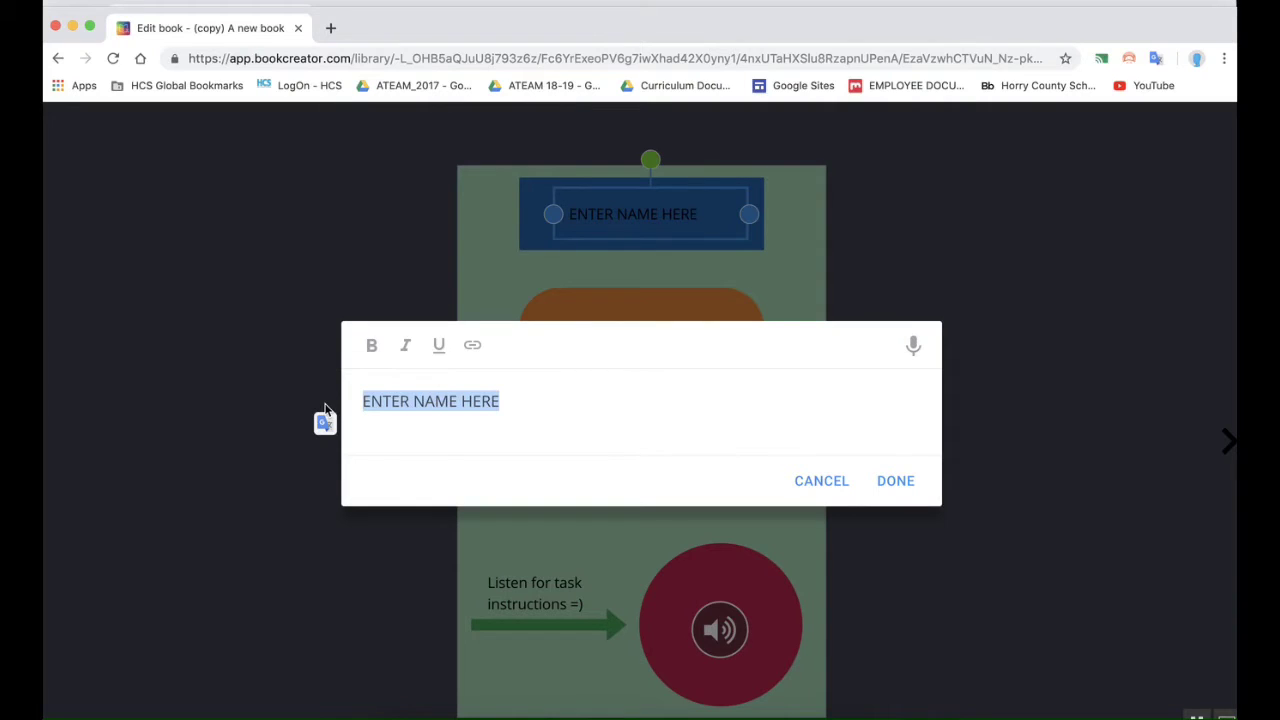
{"action": "type", "text": "M"}
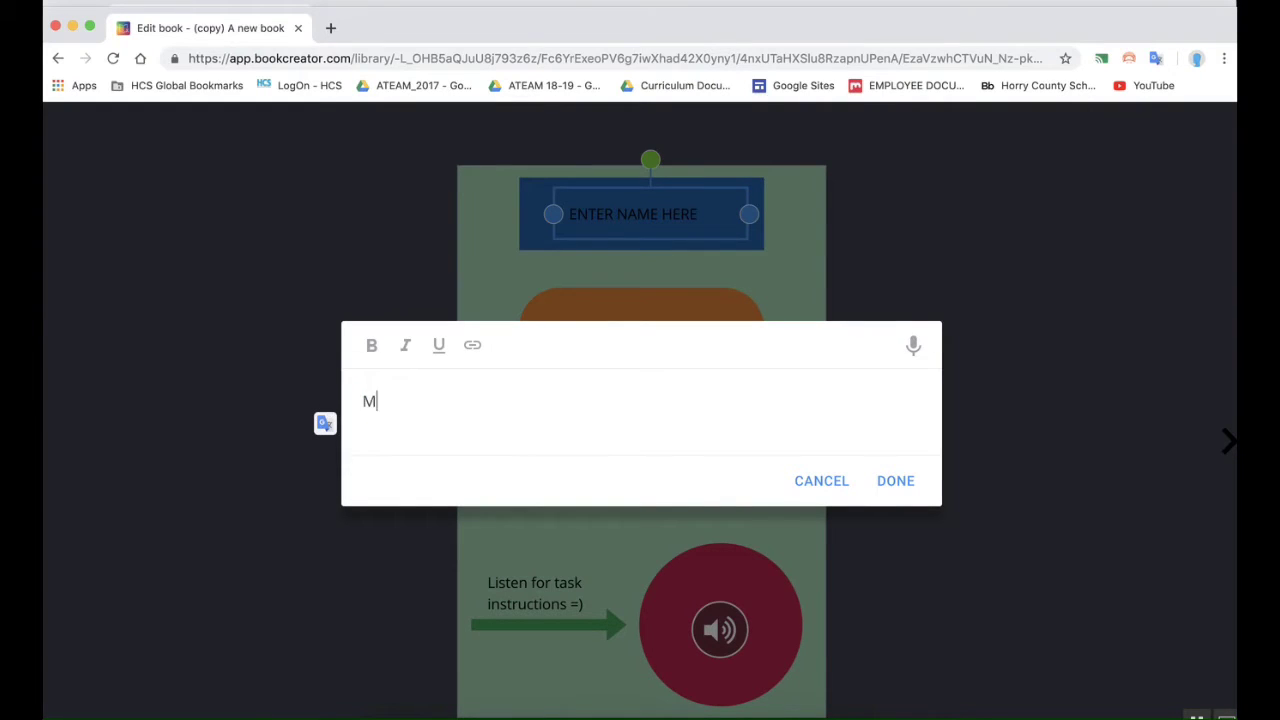
{"action": "type", "text": "y Nam"}
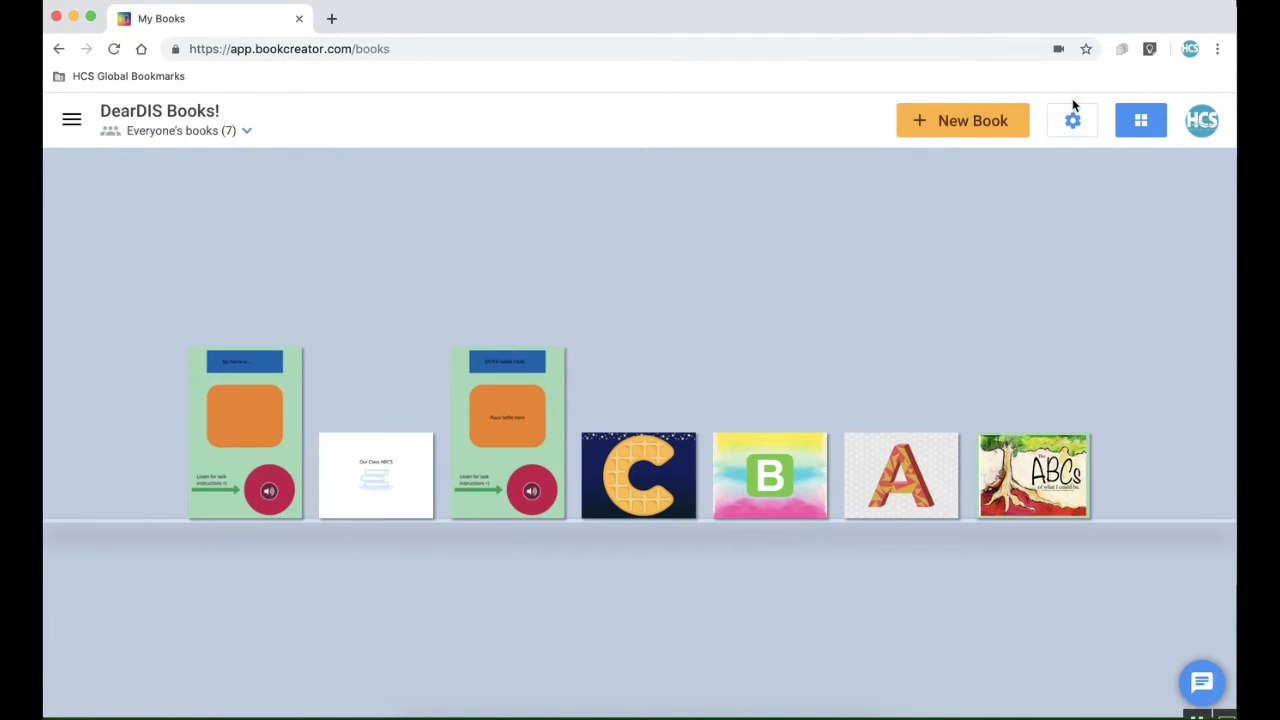
{"action": "left_click", "coordinate": [1072, 118]}
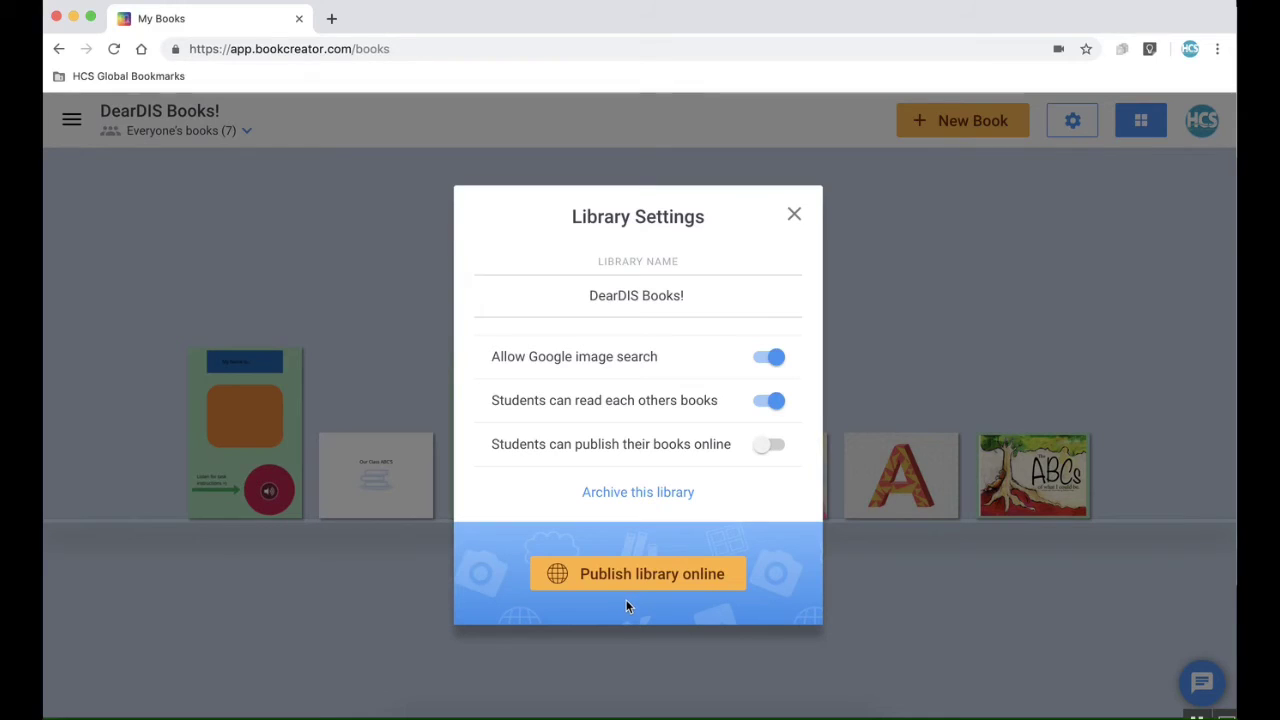
{"action": "left_click", "coordinate": [795, 216]}
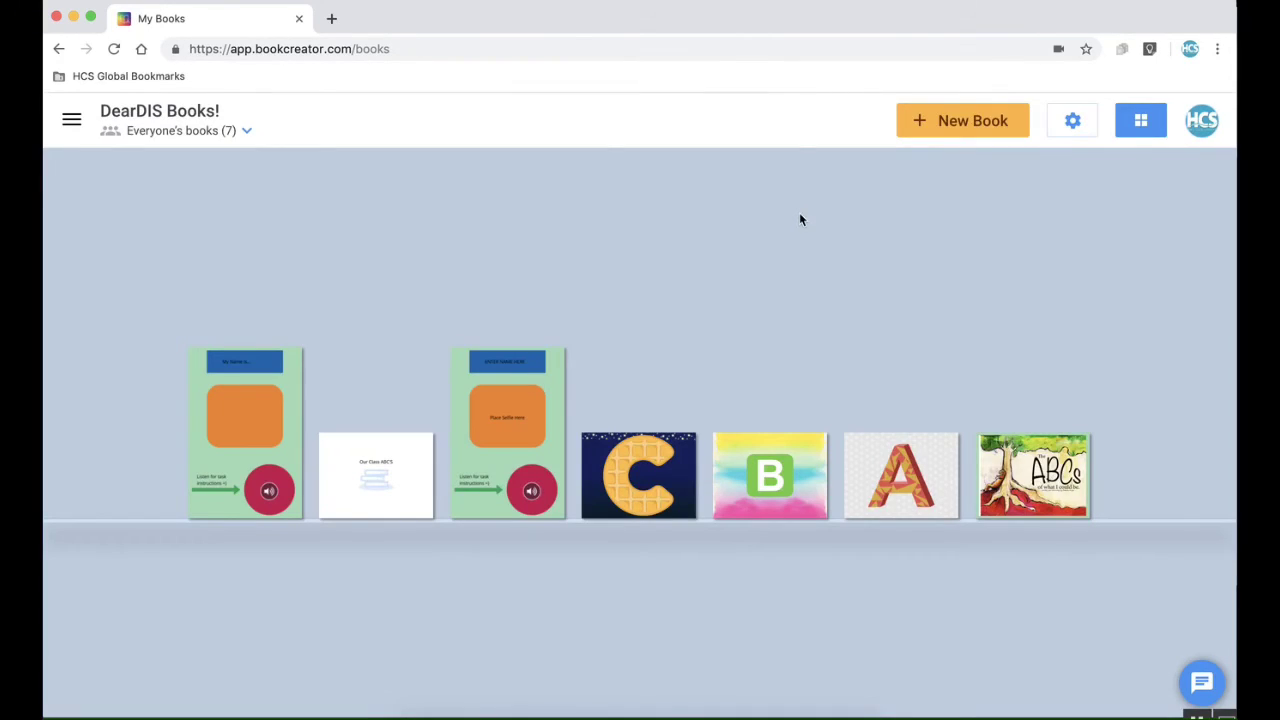